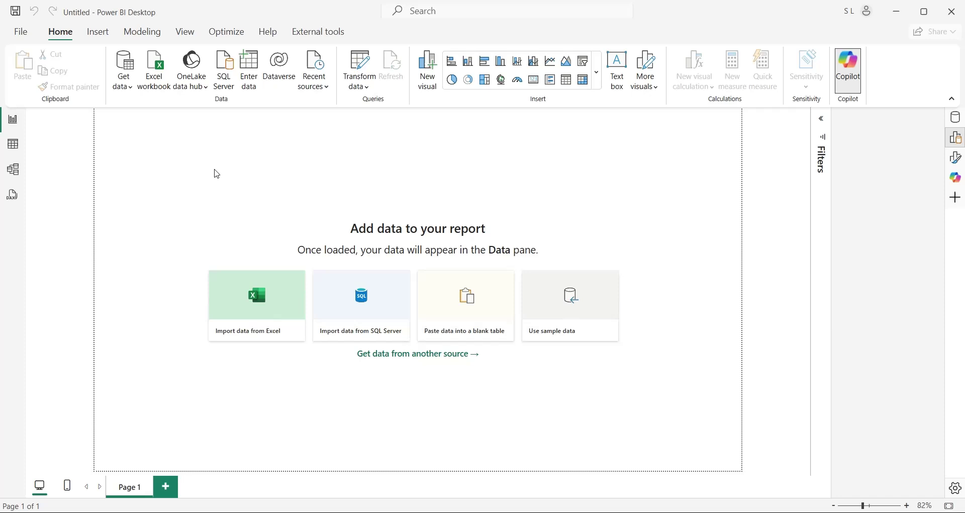
Search the full Get Data connector catalogue for mysql, then mariadb, and select MariaDB.
{"action": "left_click", "coordinate": [123, 81]}
{"action": "left_click", "coordinate": [146, 356]}
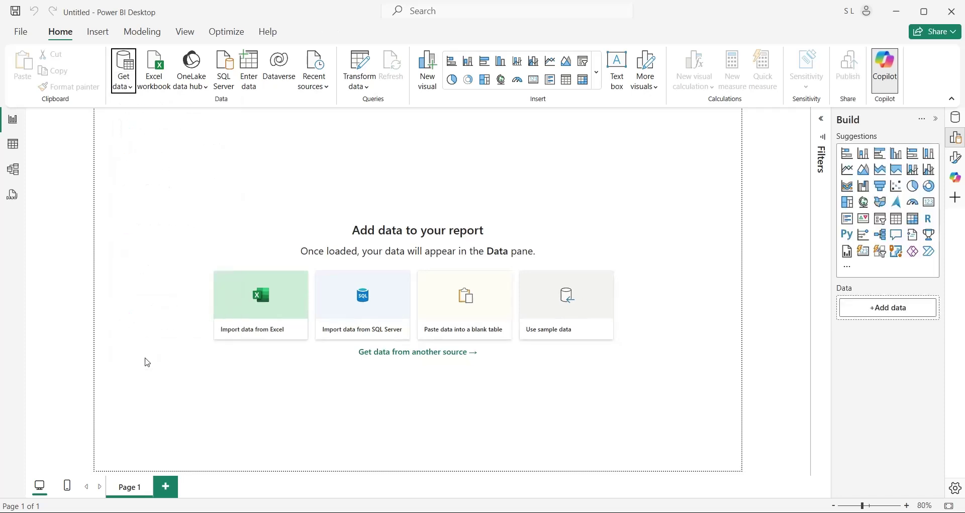
{"action": "type", "text": "m"}
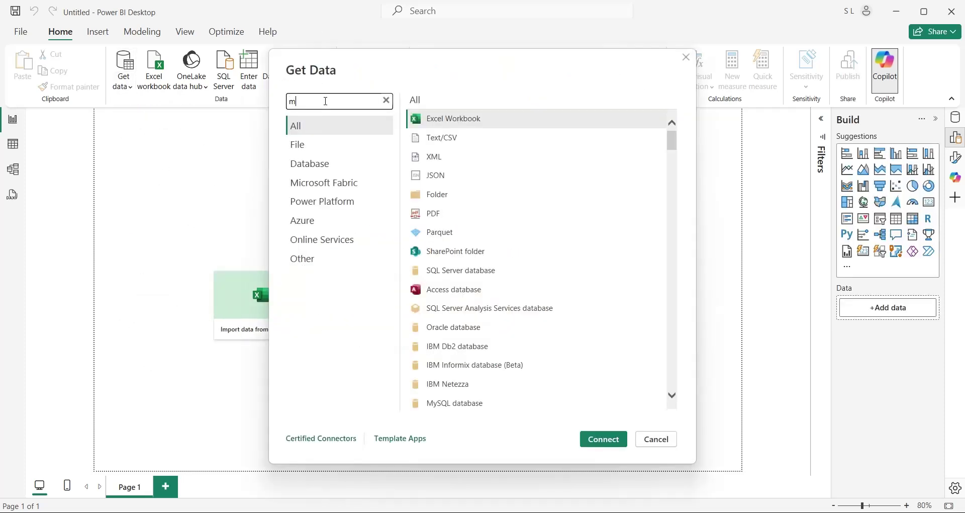
{"action": "type", "text": "ysql"}
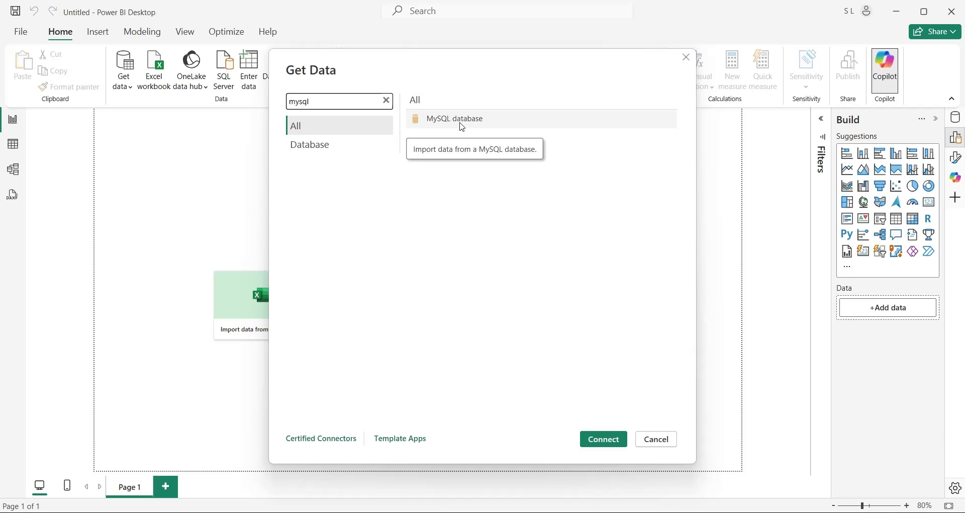
{"action": "left_click_drag", "start_coordinate": [334, 100], "coordinate": [197, 101]}
{"action": "type", "text": "mari"}
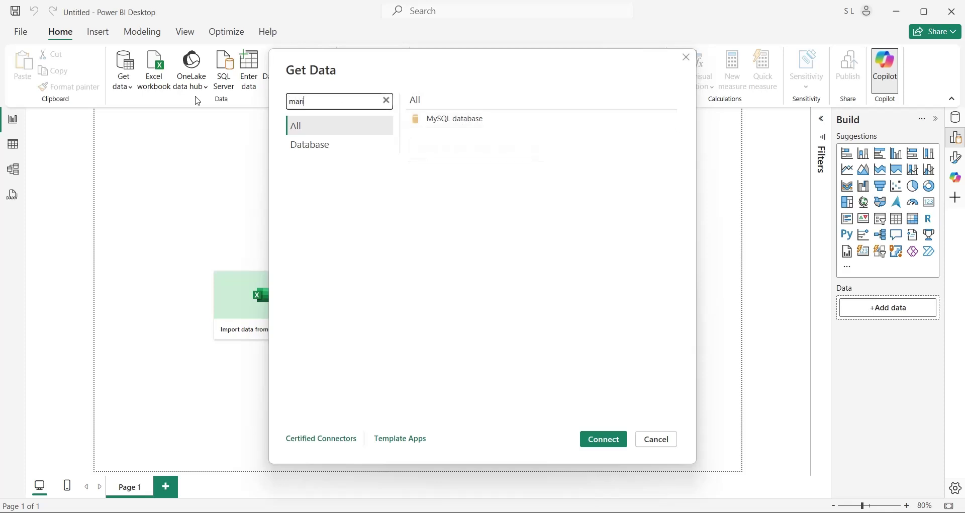
{"action": "type", "text": "adb"}
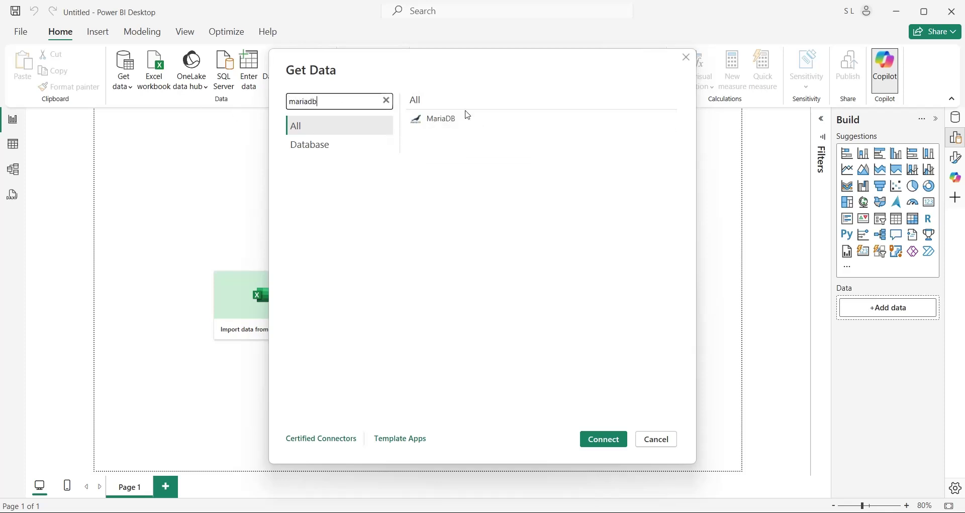
{"action": "left_click", "coordinate": [466, 127]}
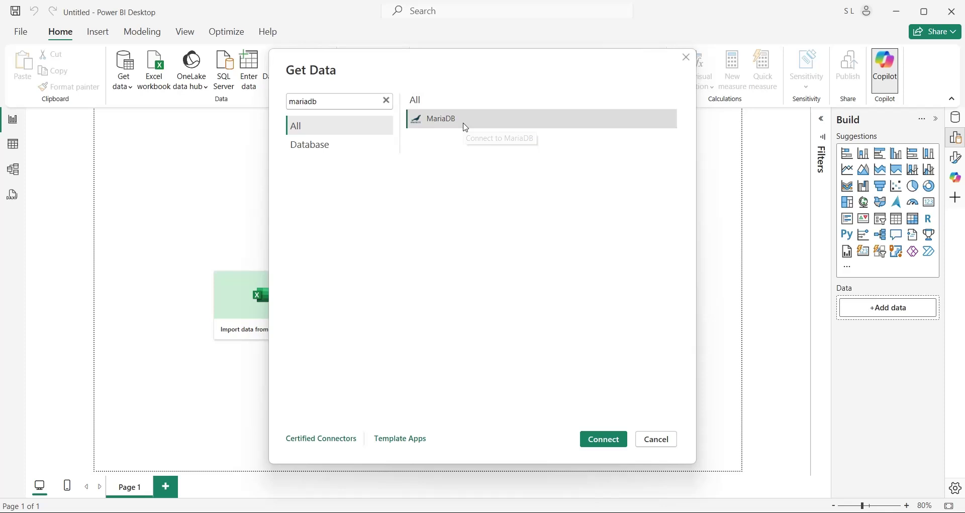
Double-click MariaDB to connect, bringing up its third-party connector warning, then switch to Chrome.
{"action": "double_click", "coordinate": [466, 125]}
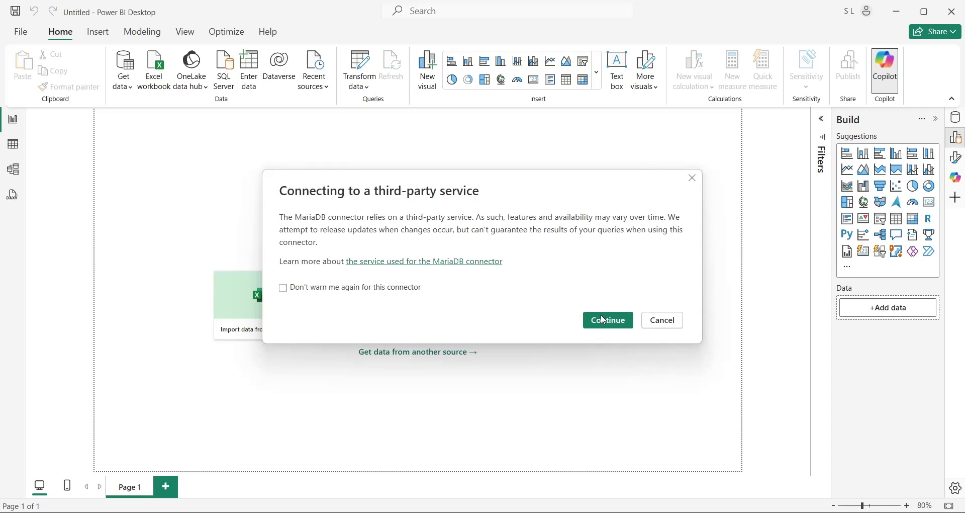
{"action": "key", "text": "Tab"}
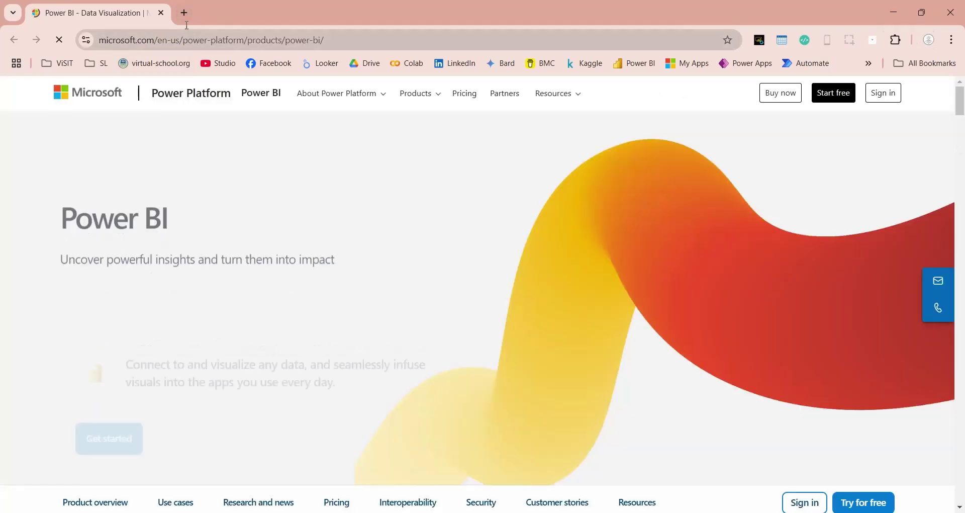
Search the web for a MariaDB connector for Power BI.
{"action": "left_click", "coordinate": [184, 40]}
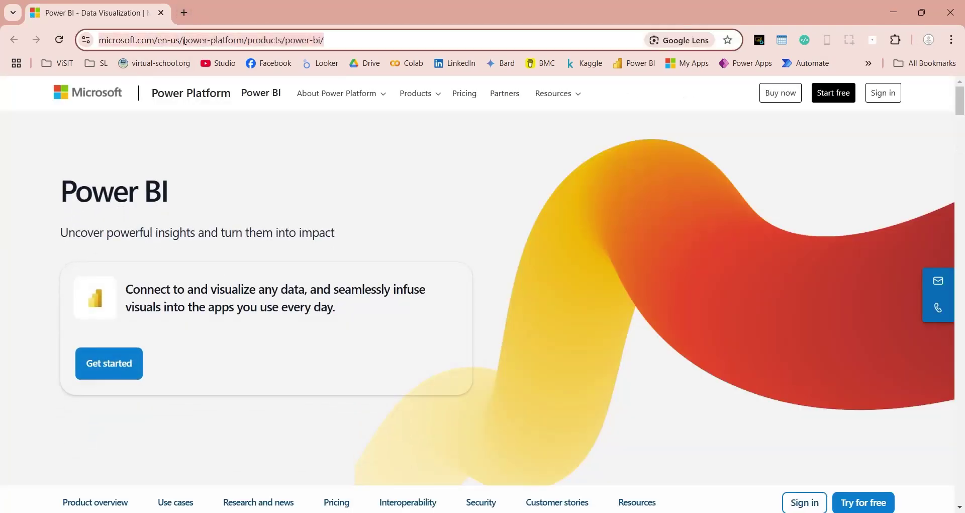
{"action": "type", "text": "mariadb"}
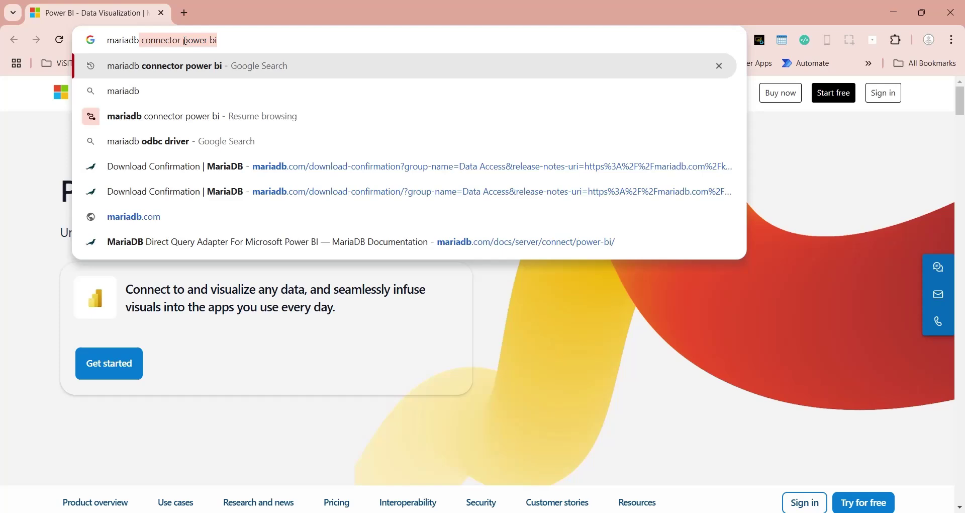
{"action": "key", "text": "Return"}
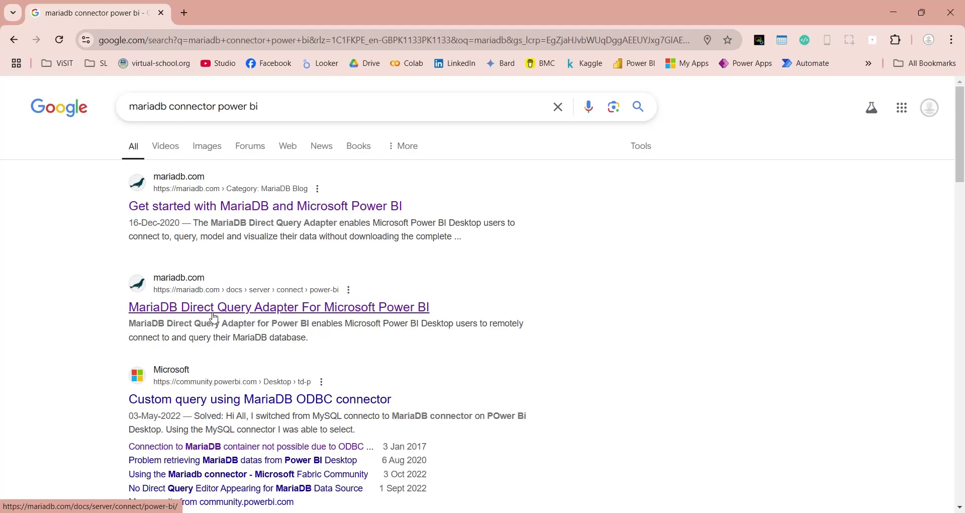
Open MariaDB's Direct Query Adapter guide and follow its ODBC Connector download link.
{"action": "left_click", "coordinate": [306, 314]}
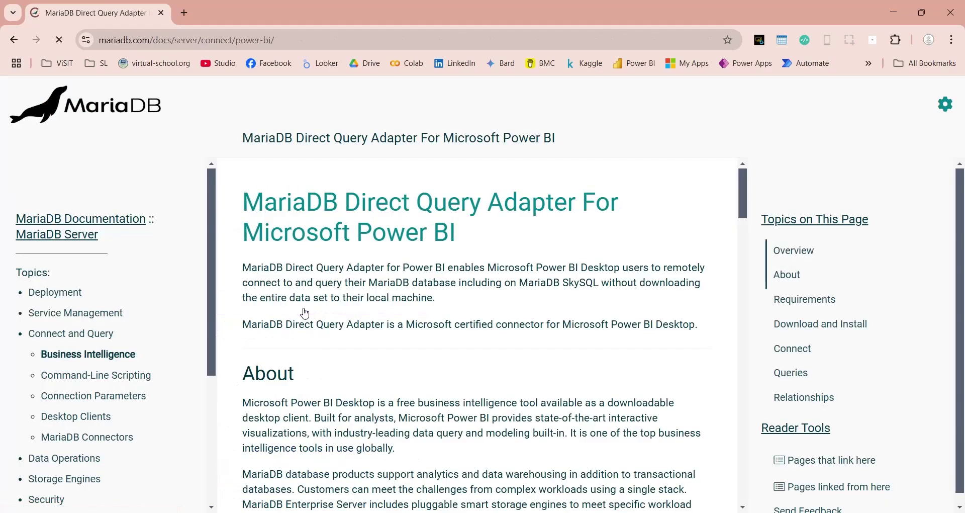
{"action": "scroll", "coordinate": [305, 309], "scroll_direction": "down", "scroll_amount": 10}
{"action": "scroll", "coordinate": [306, 307], "scroll_direction": "down", "scroll_amount": 4}
{"action": "scroll", "coordinate": [327, 292], "scroll_direction": "down", "scroll_amount": 1}
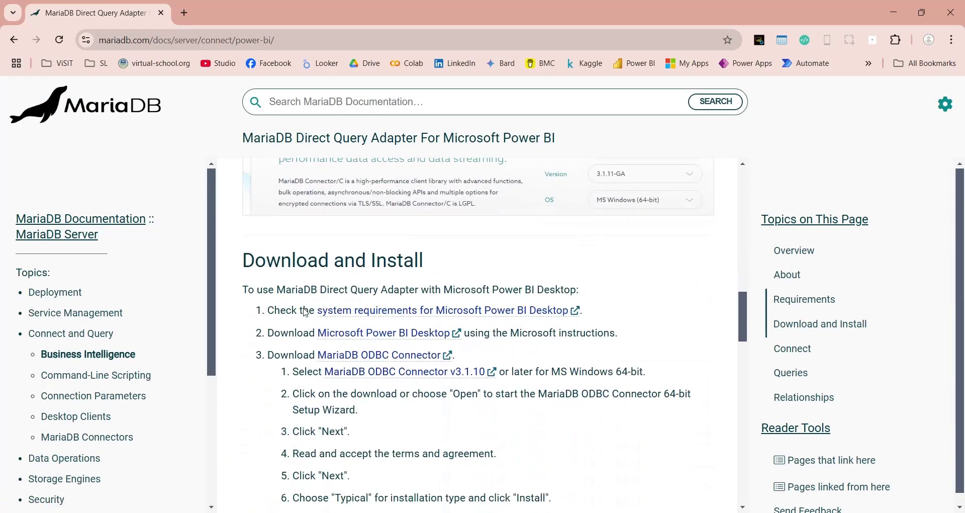
{"action": "scroll", "coordinate": [352, 272], "scroll_direction": "down", "scroll_amount": 1}
{"action": "scroll", "coordinate": [387, 249], "scroll_direction": "down", "scroll_amount": 1}
{"action": "left_click", "coordinate": [362, 251]}
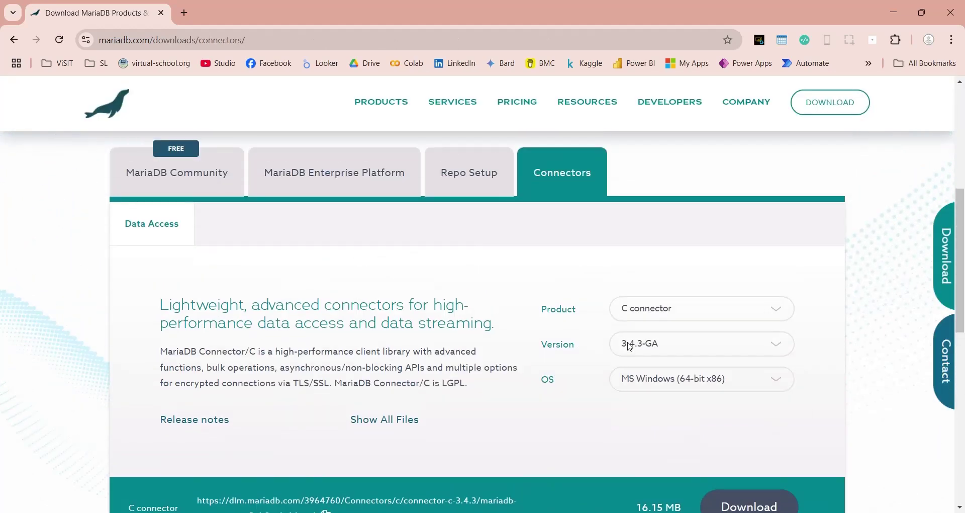
Choose product ODBC connector, version 3.1.20-GA and OS MS Windows 64-bit for download.
{"action": "left_click", "coordinate": [630, 346]}
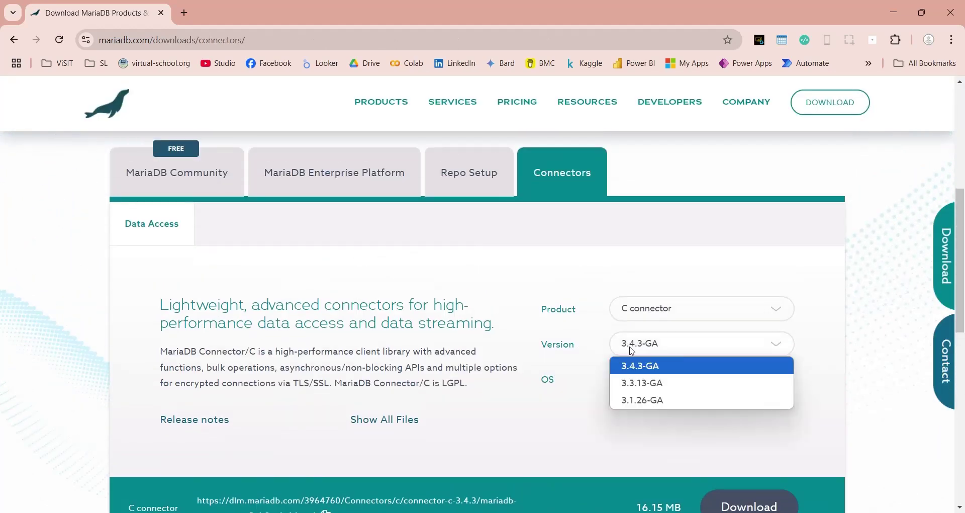
{"action": "left_click", "coordinate": [638, 401]}
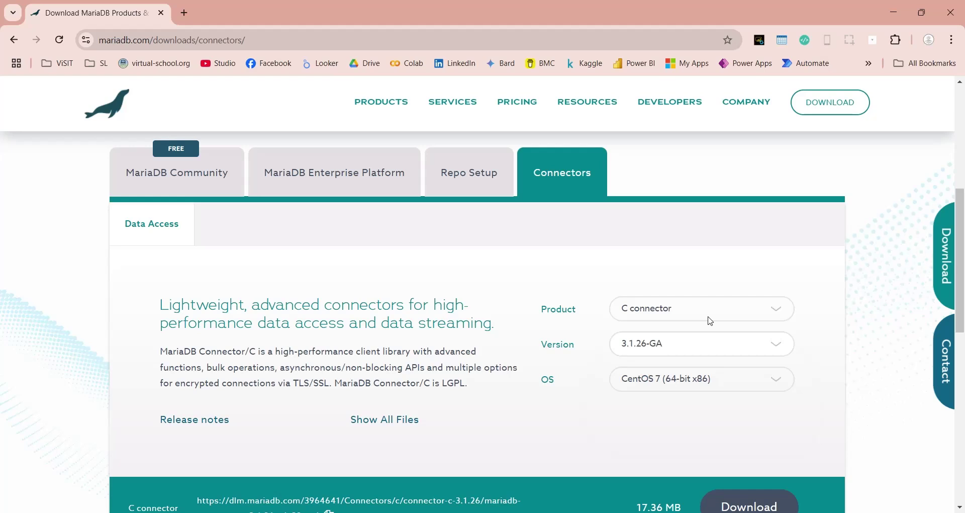
{"action": "left_click", "coordinate": [711, 308]}
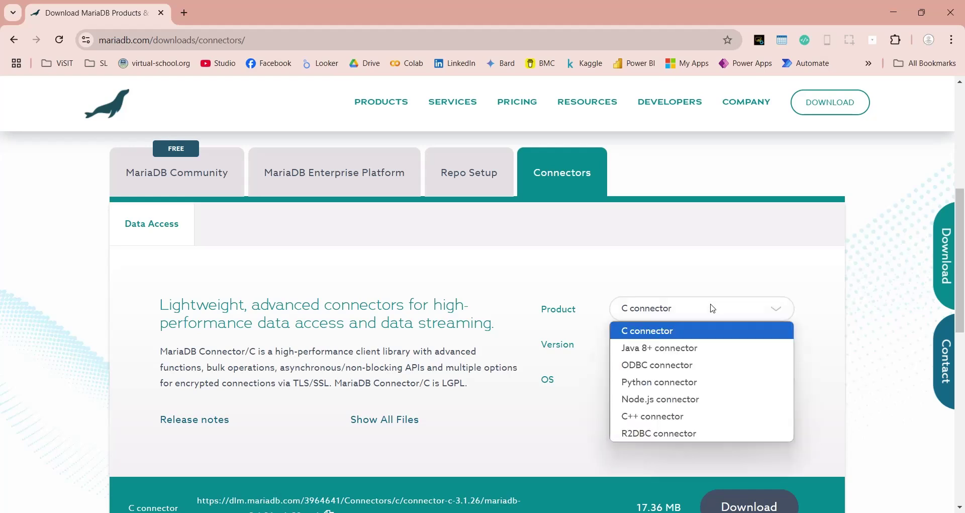
{"action": "left_click", "coordinate": [699, 366]}
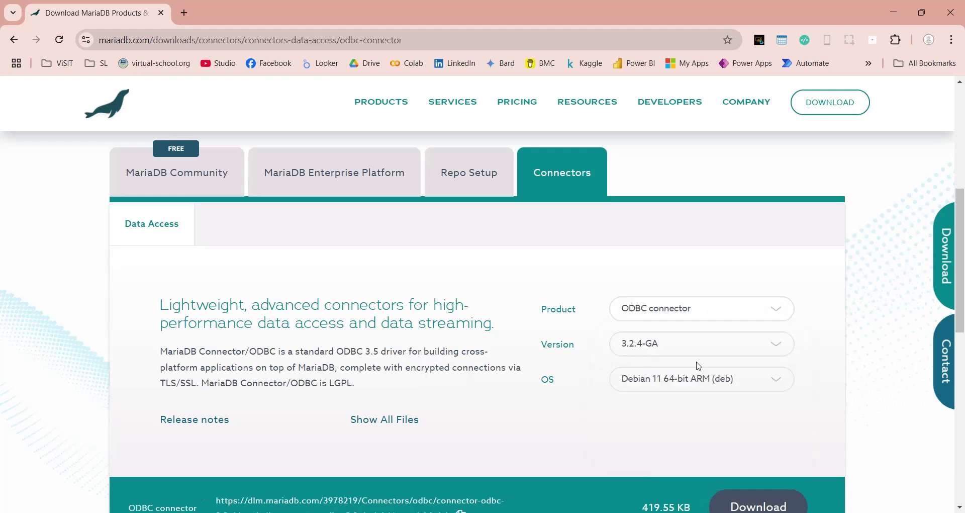
{"action": "left_click", "coordinate": [707, 346]}
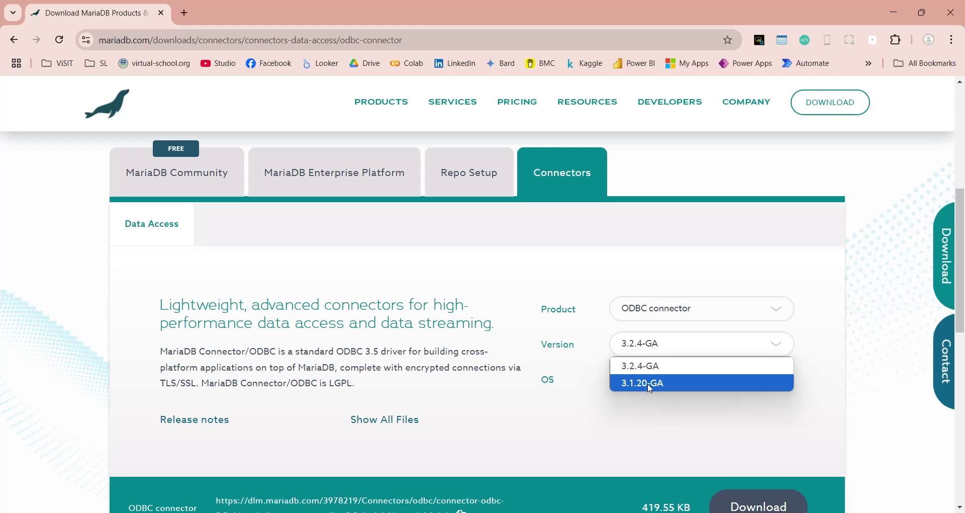
{"action": "left_click", "coordinate": [650, 384]}
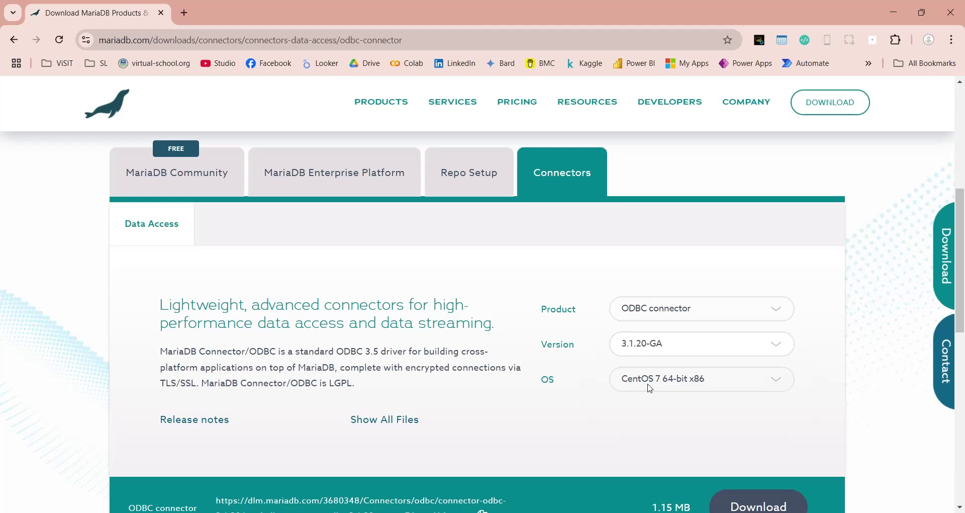
{"action": "left_click", "coordinate": [650, 388]}
{"action": "scroll", "coordinate": [654, 261], "scroll_direction": "down", "scroll_amount": 1}
{"action": "left_click", "coordinate": [653, 234]}
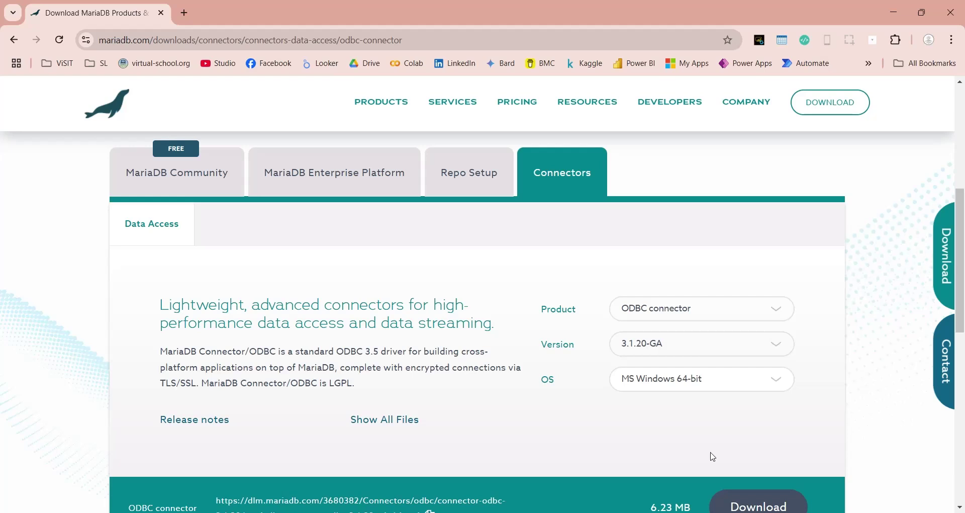
{"action": "scroll", "coordinate": [712, 453], "scroll_direction": "down", "scroll_amount": 1}
{"action": "left_click", "coordinate": [687, 287]}
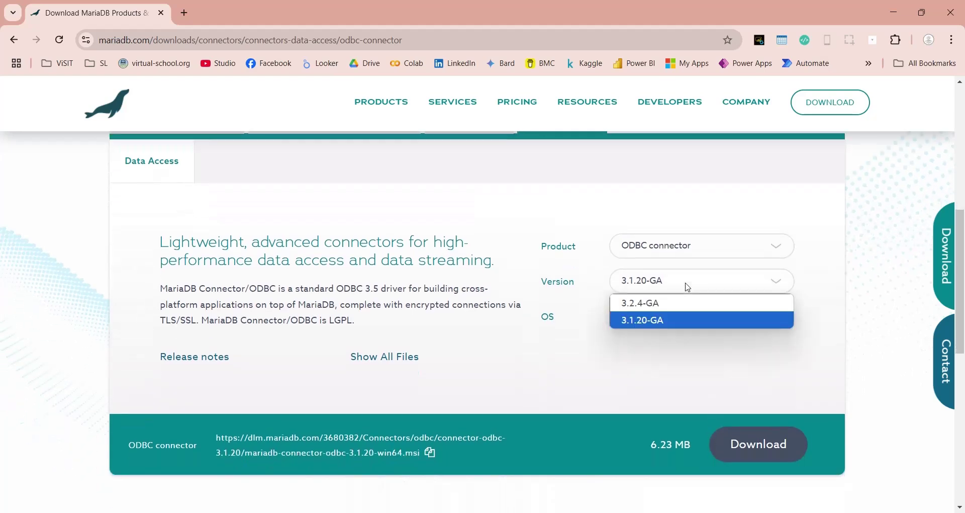
Download the 3.1.20-GA Windows installer and launch it from Chrome's downloads.
{"action": "left_click", "coordinate": [756, 454]}
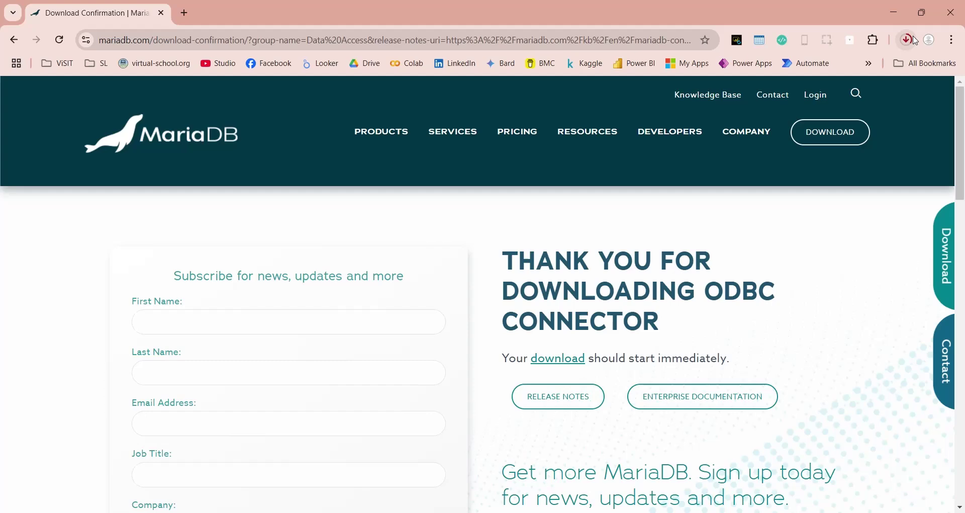
{"action": "left_click", "coordinate": [907, 40]}
{"action": "left_click", "coordinate": [799, 86]}
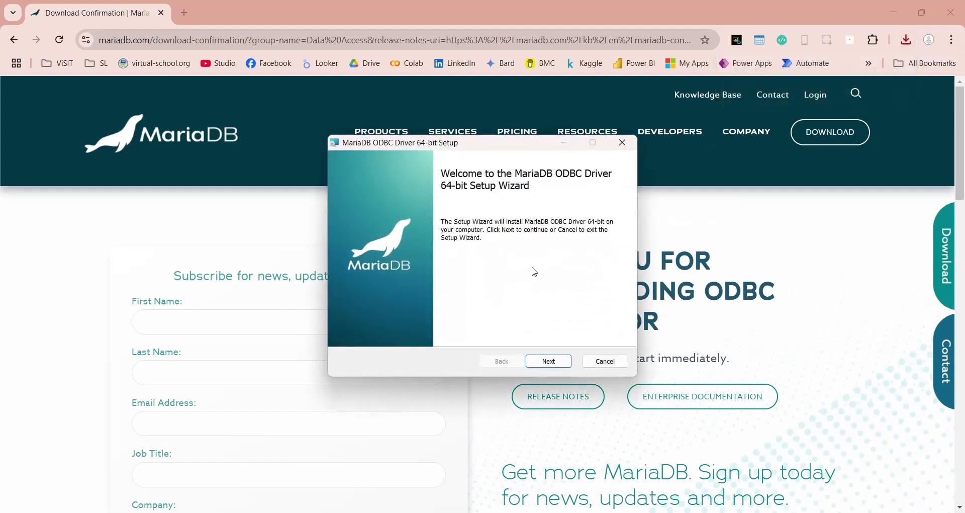
Install the MariaDB ODBC driver, accepting the license, then accept Power BI's third-party connector notice.
{"action": "left_click", "coordinate": [535, 362]}
{"action": "left_click", "coordinate": [422, 333]}
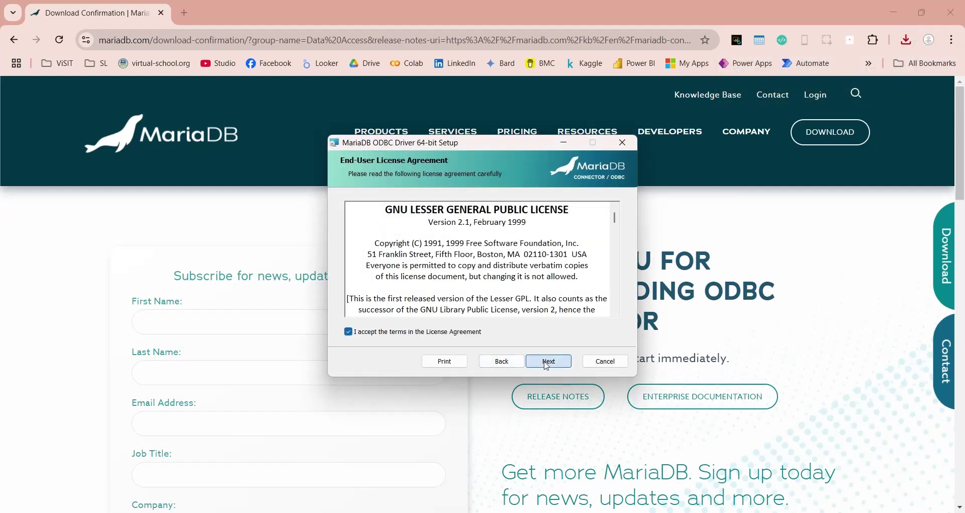
{"action": "left_click", "coordinate": [547, 363]}
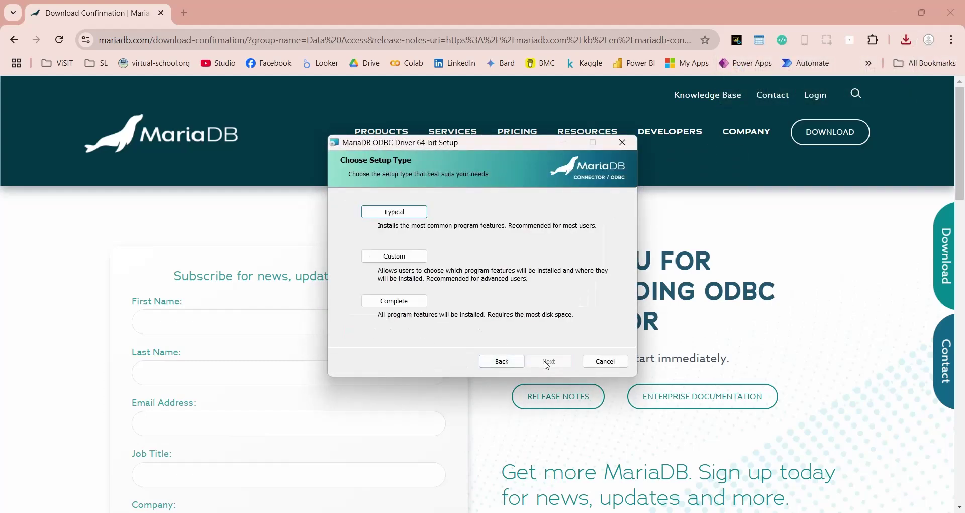
{"action": "left_click", "coordinate": [393, 215]}
{"action": "left_click", "coordinate": [533, 365]}
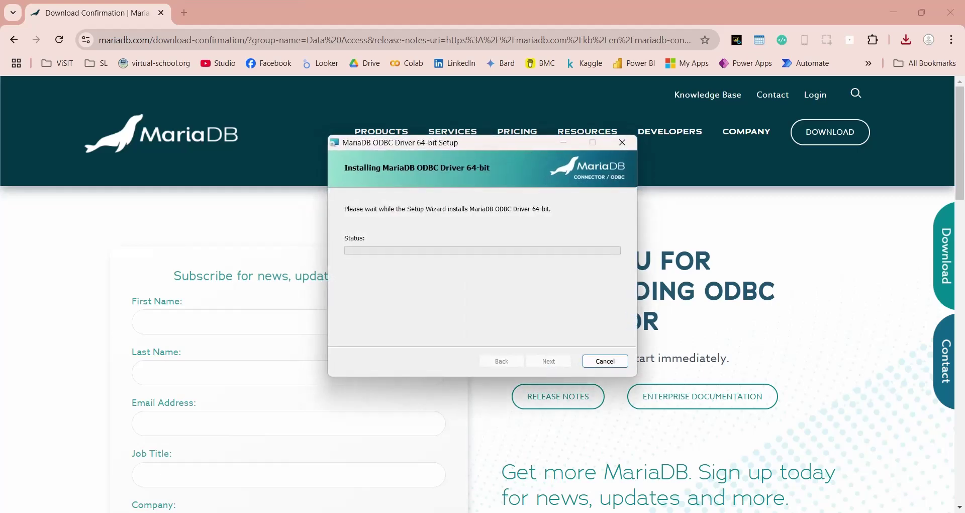
{"action": "left_click", "coordinate": [549, 361]}
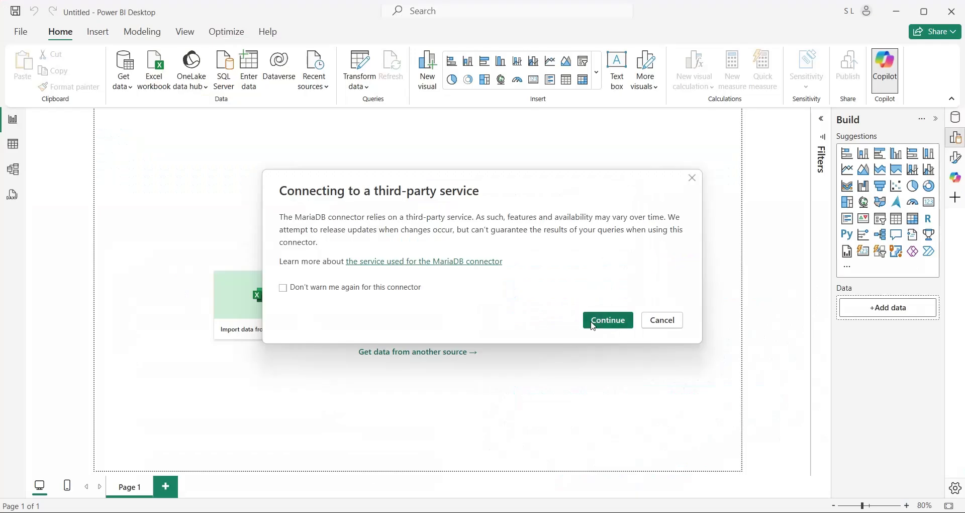
{"action": "left_click", "coordinate": [593, 324]}
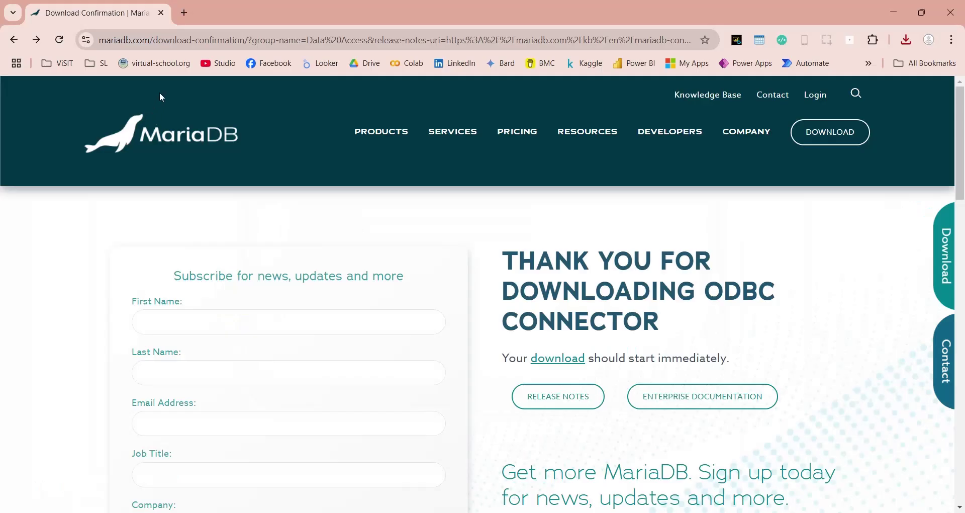
Open the virtual-school.org bookmark in Chrome.
{"action": "left_click", "coordinate": [161, 66]}
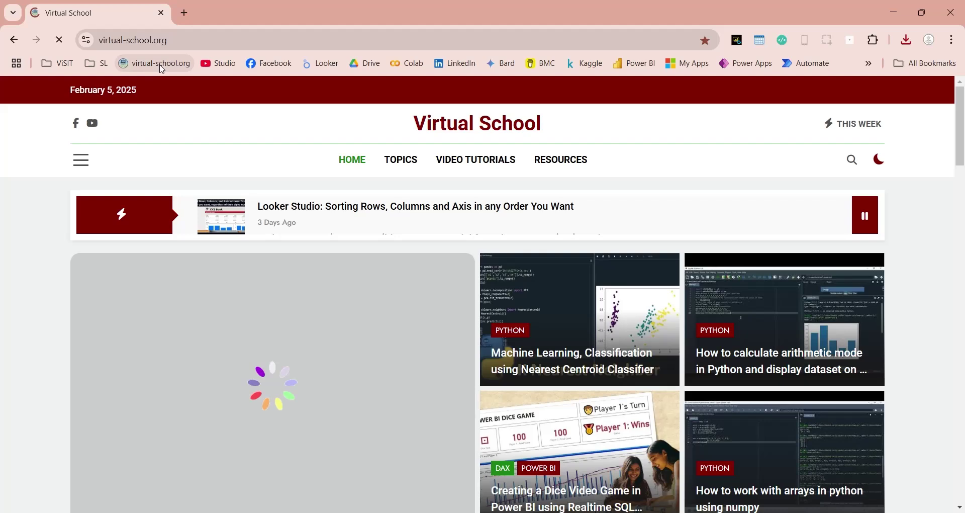
Copy server IP 64.31.43.162 from the Resources page into the MariaDB server field.
{"action": "left_click", "coordinate": [556, 165]}
{"action": "scroll", "coordinate": [420, 388], "scroll_direction": "down", "scroll_amount": 3}
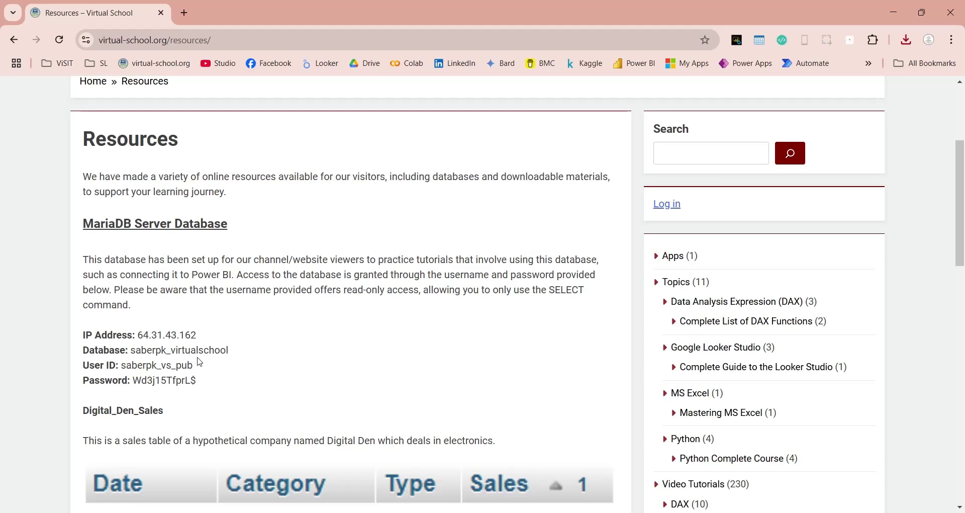
{"action": "double_click", "coordinate": [142, 335]}
{"action": "key", "text": "ctrl+c"}
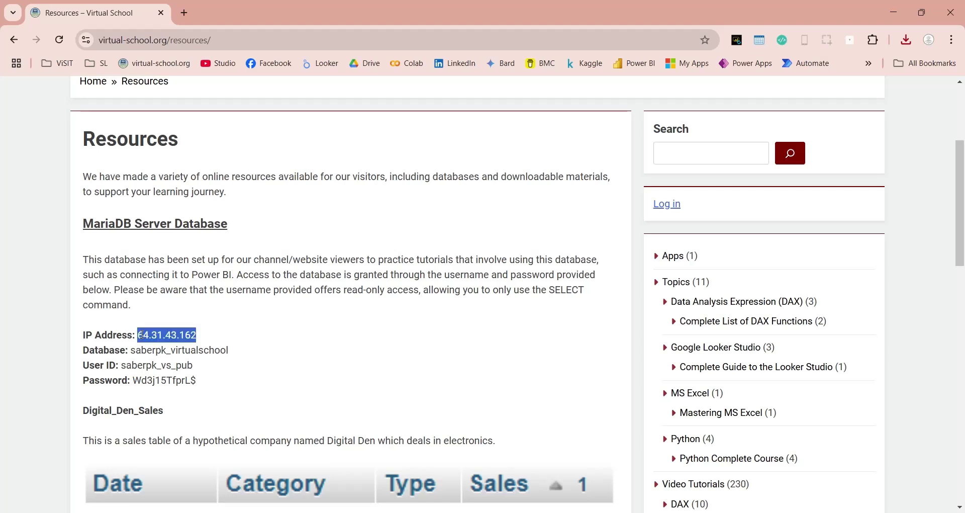
{"action": "key", "text": "alt+Tab"}
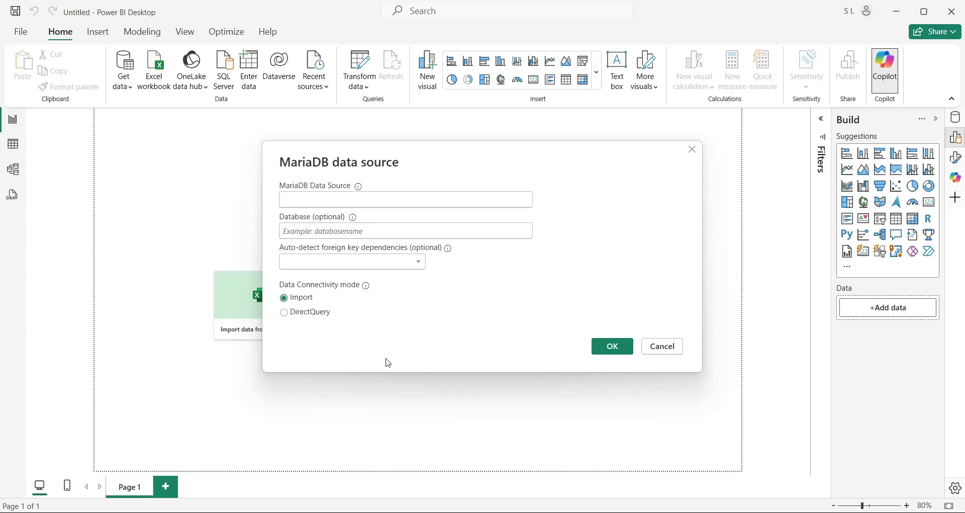
{"action": "left_click", "coordinate": [366, 199]}
{"action": "key", "text": "ctrl+v"}
Copy the database name saberpk_virtualschool into the MariaDB database field.
{"action": "key", "text": "alt+Tab"}
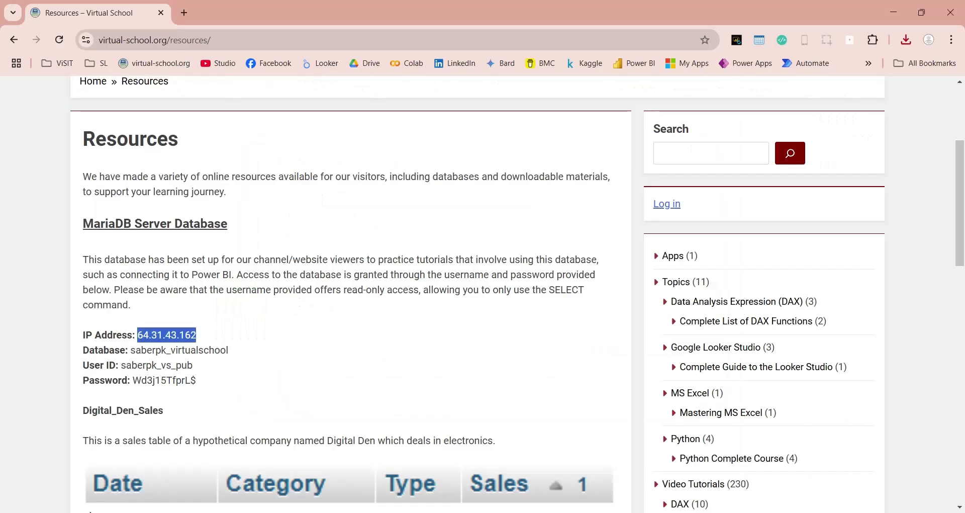
{"action": "double_click", "coordinate": [185, 350]}
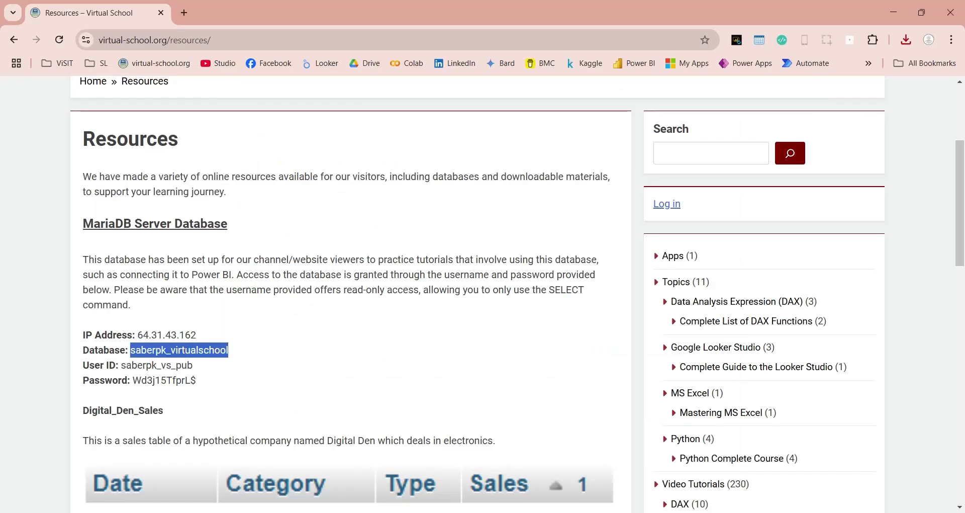
{"action": "key", "text": "ctrl+c"}
{"action": "key", "text": "alt+Tab"}
{"action": "left_click", "coordinate": [345, 232]}
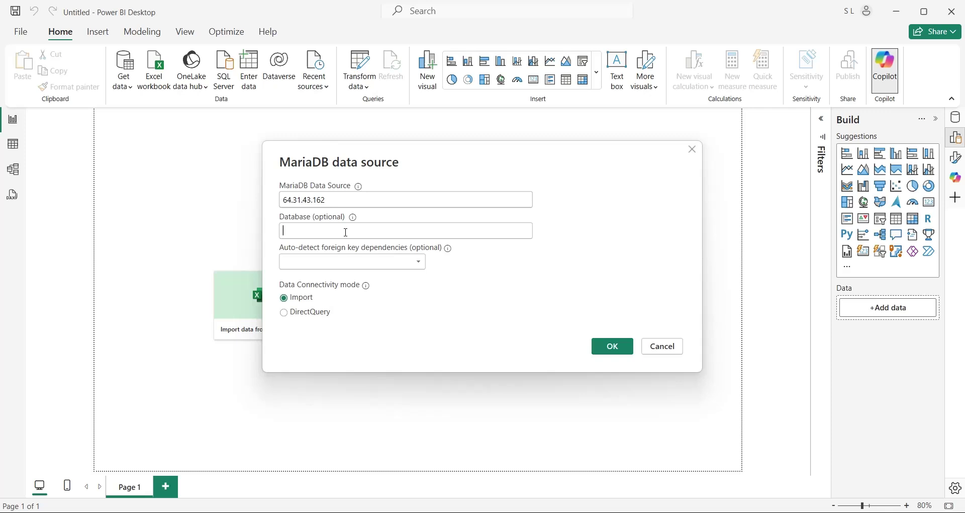
{"action": "key", "text": "ctrl+v"}
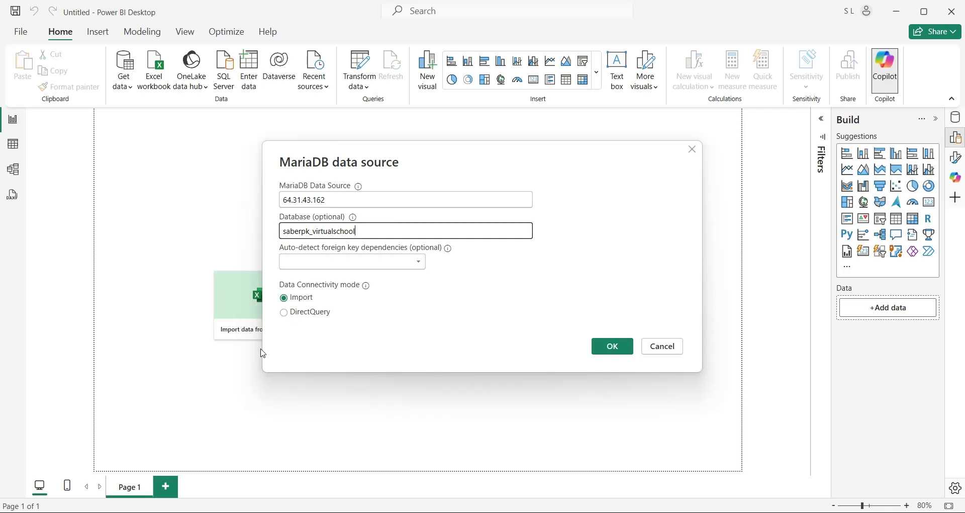
Copy the user ID, switch the connection to DirectQuery and submit the form.
{"action": "key", "text": "alt+Tab"}
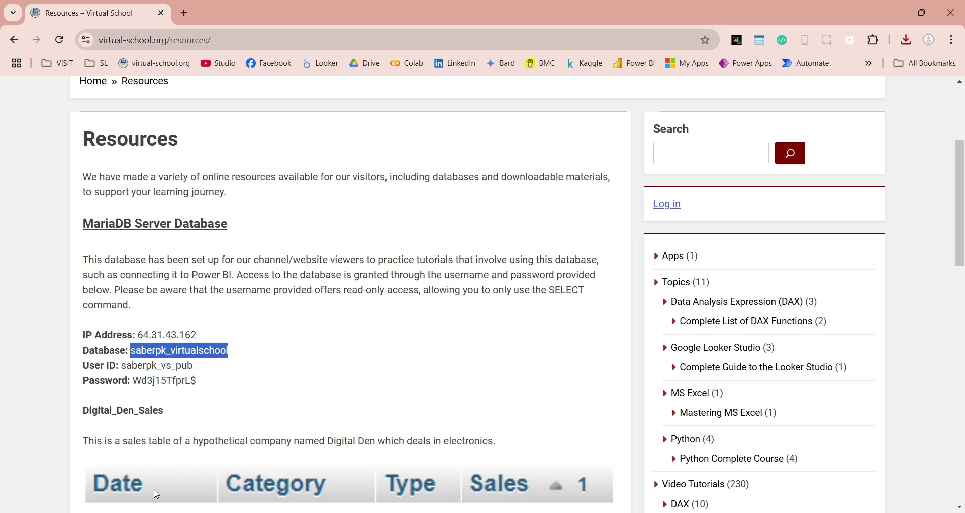
{"action": "double_click", "coordinate": [163, 364]}
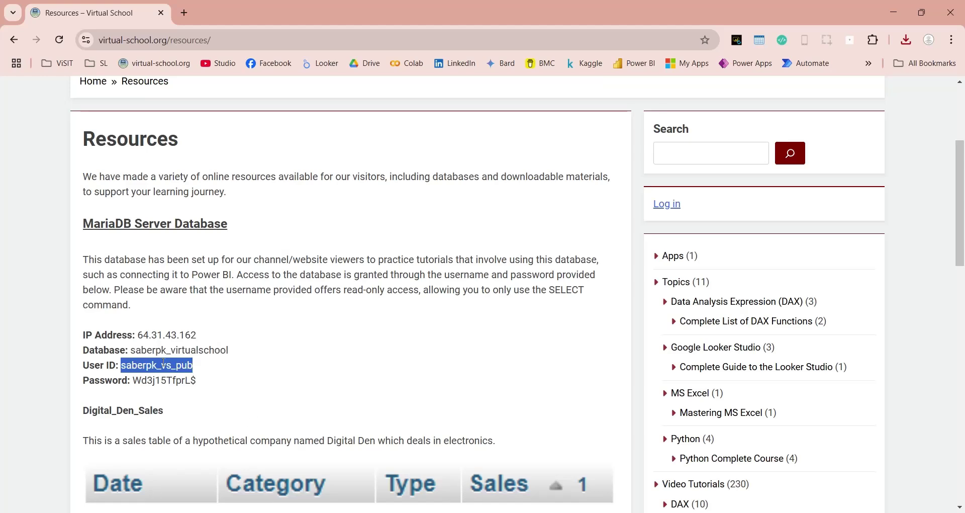
{"action": "key", "text": "alt+Tab"}
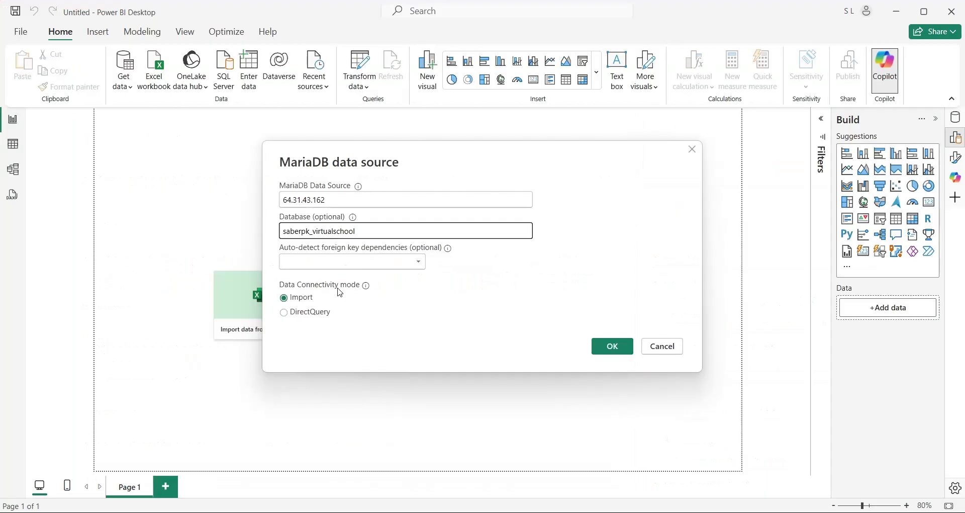
{"action": "left_click", "coordinate": [301, 313]}
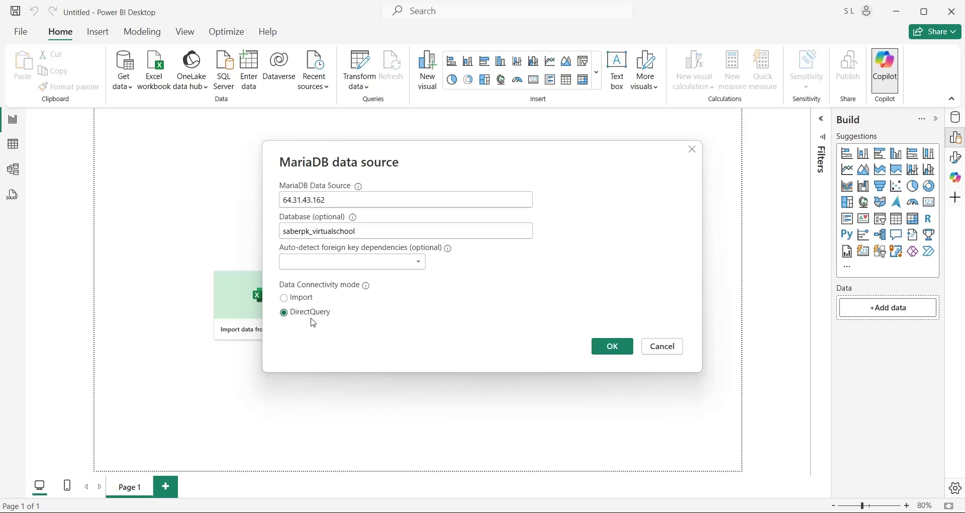
{"action": "left_click", "coordinate": [601, 344]}
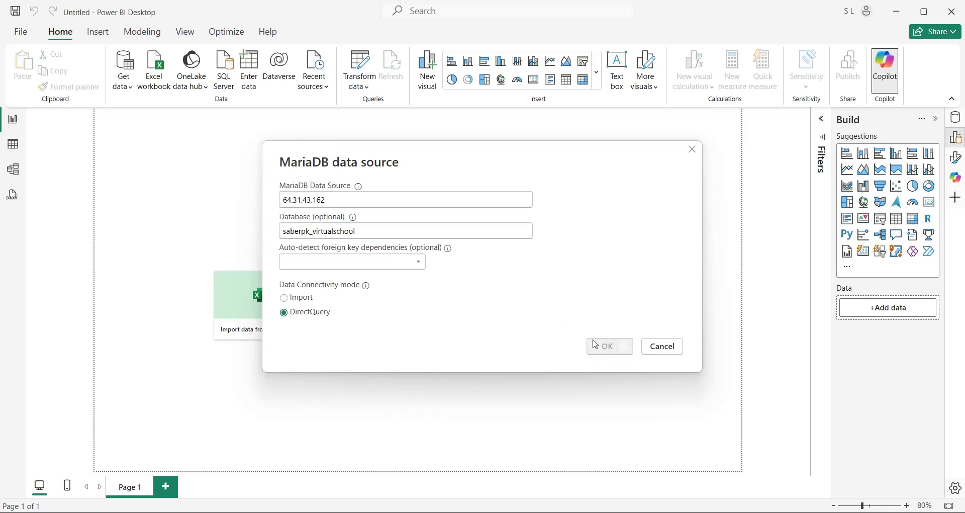
Sign in as saberpk_vs_pub with the password copied from Resources and connect.
{"action": "left_click", "coordinate": [451, 236]}
{"action": "type", "text": "saberpk_vs_pub"}
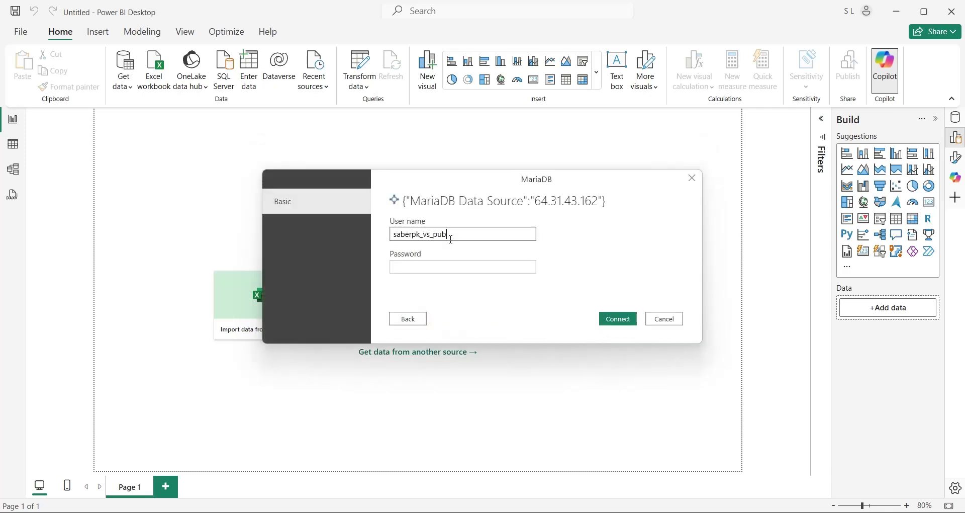
{"action": "key", "text": "alt+Tab"}
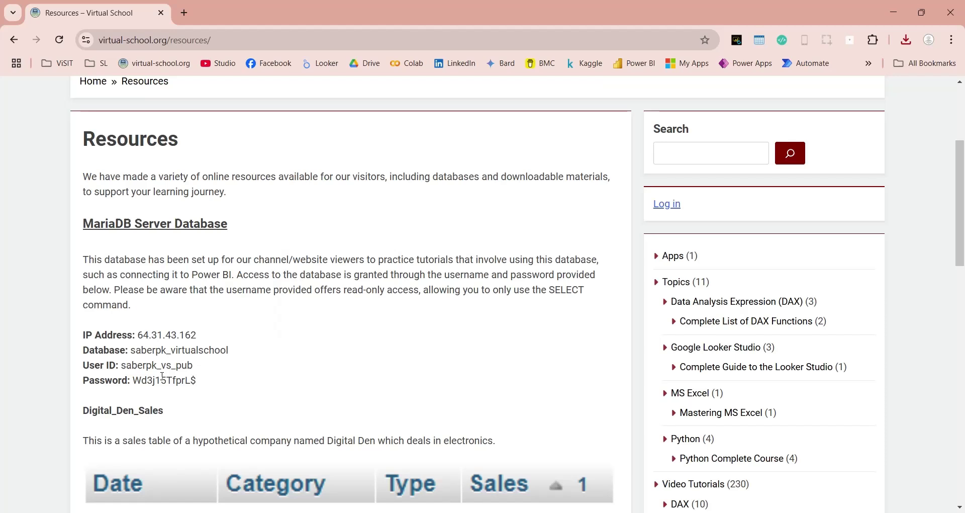
{"action": "left_click_drag", "start_coordinate": [133, 380], "coordinate": [162, 377]}
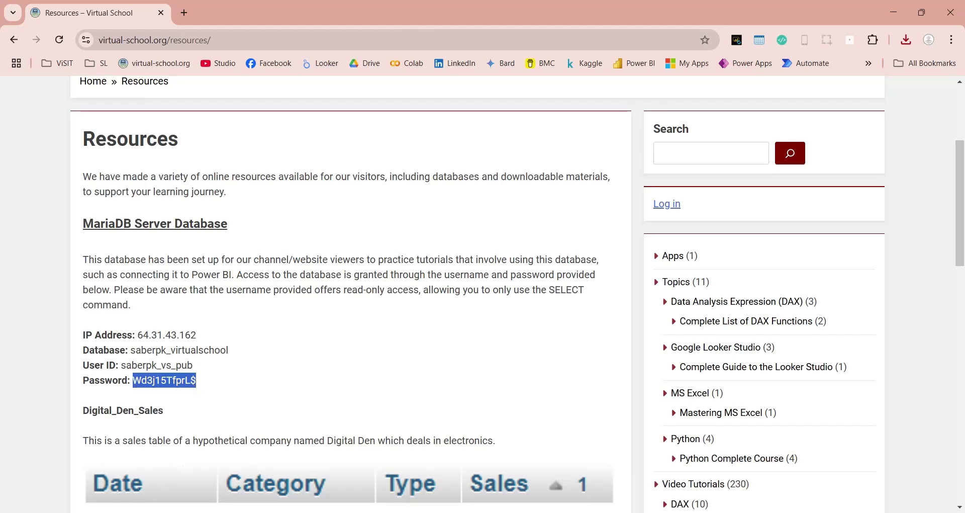
{"action": "key", "text": "alt+Tab"}
{"action": "left_click", "coordinate": [421, 269]}
{"action": "key", "text": "ctrl+v"}
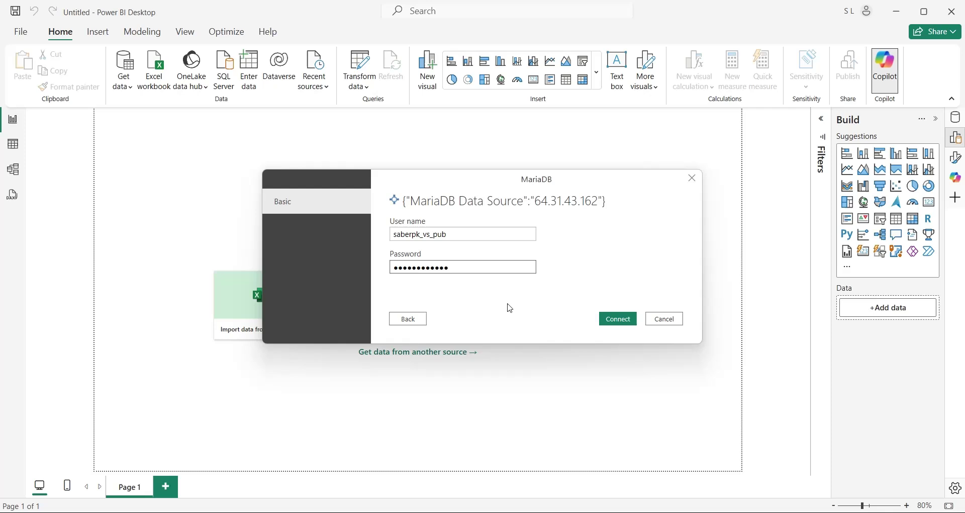
{"action": "left_click", "coordinate": [618, 319]}
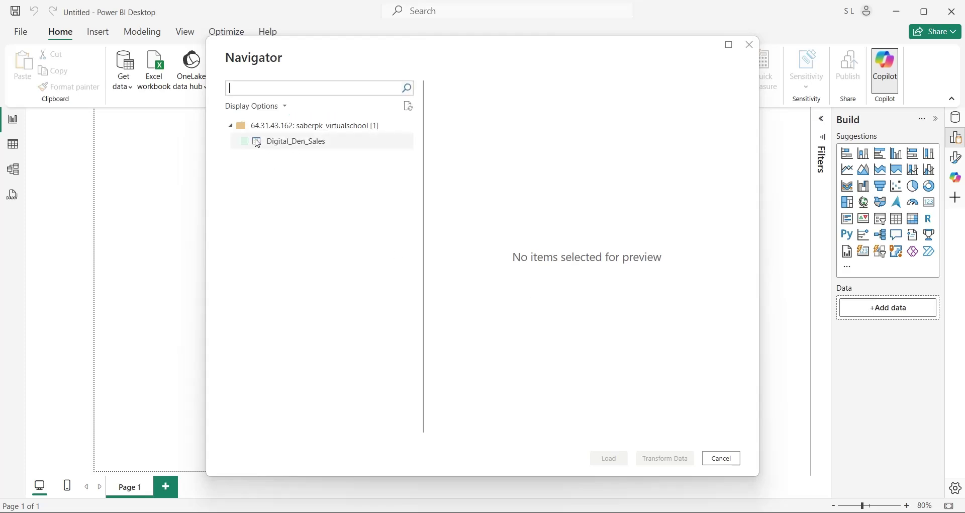
Preview Digital_Den_Sales in Navigator, tick it and load it into the report.
{"action": "left_click", "coordinate": [253, 144]}
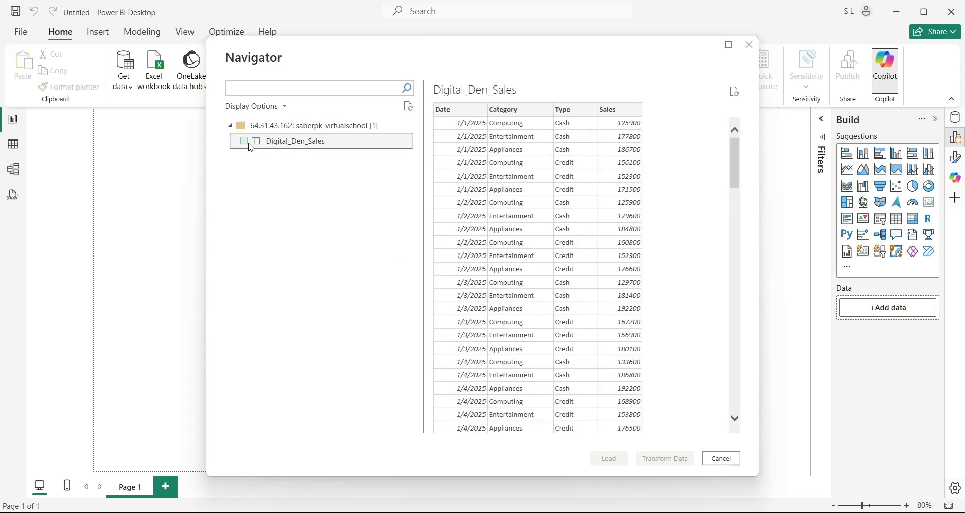
{"action": "left_click", "coordinate": [245, 142]}
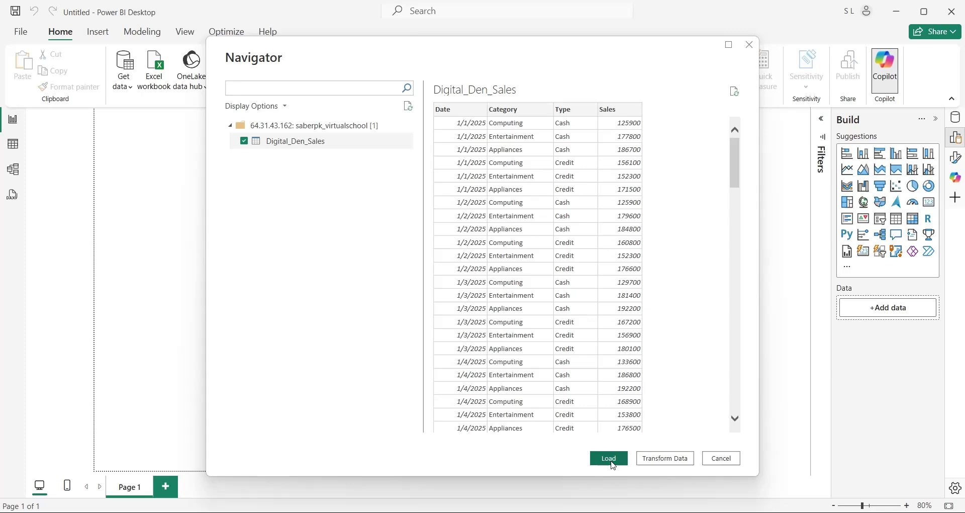
{"action": "left_click", "coordinate": [610, 459]}
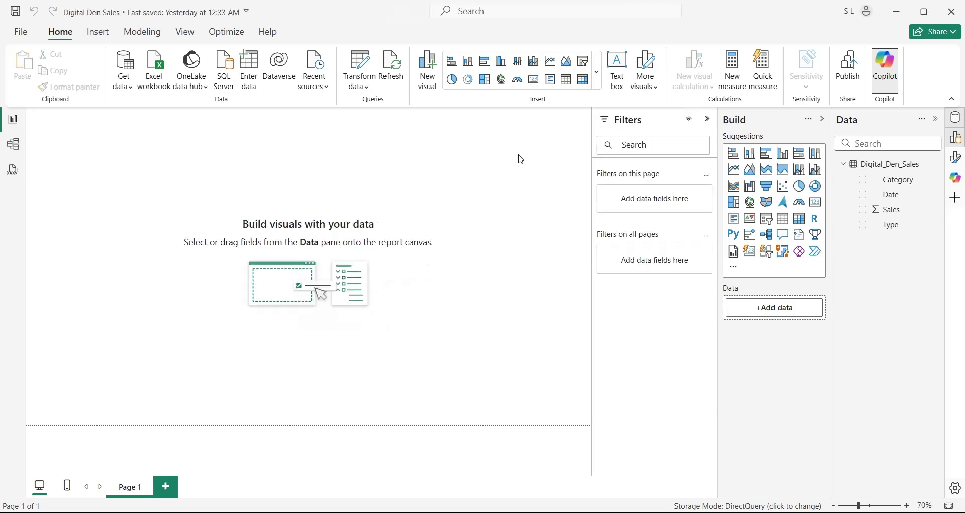
Add a text box and stretch it into a full-width banner at the page top.
{"action": "left_click", "coordinate": [618, 71]}
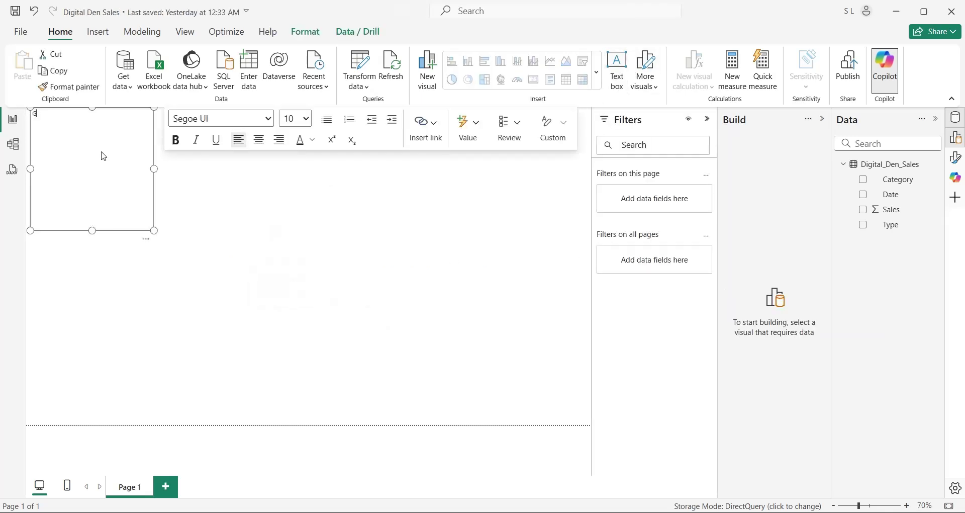
{"action": "type", "text": "Digital Den"}
{"action": "left_click", "coordinate": [110, 232]}
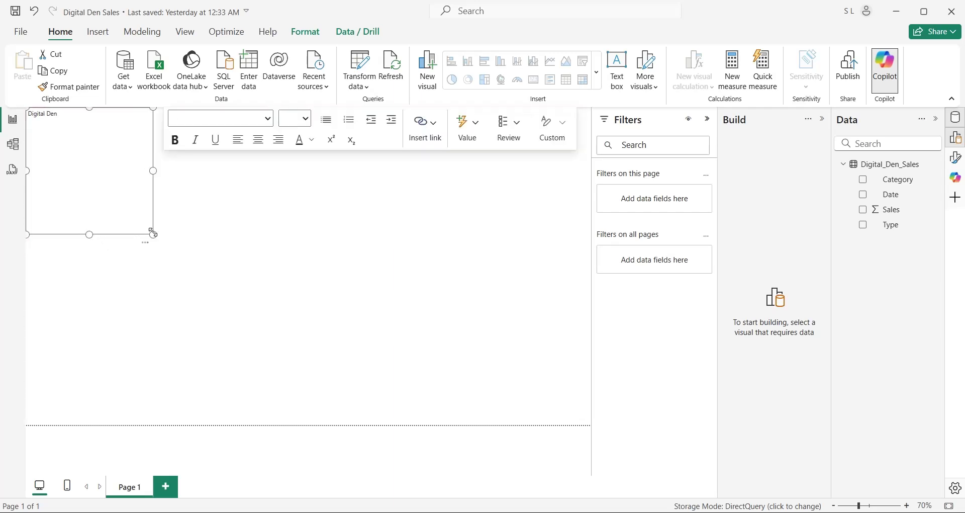
{"action": "left_click_drag", "start_coordinate": [154, 233], "coordinate": [593, 134]}
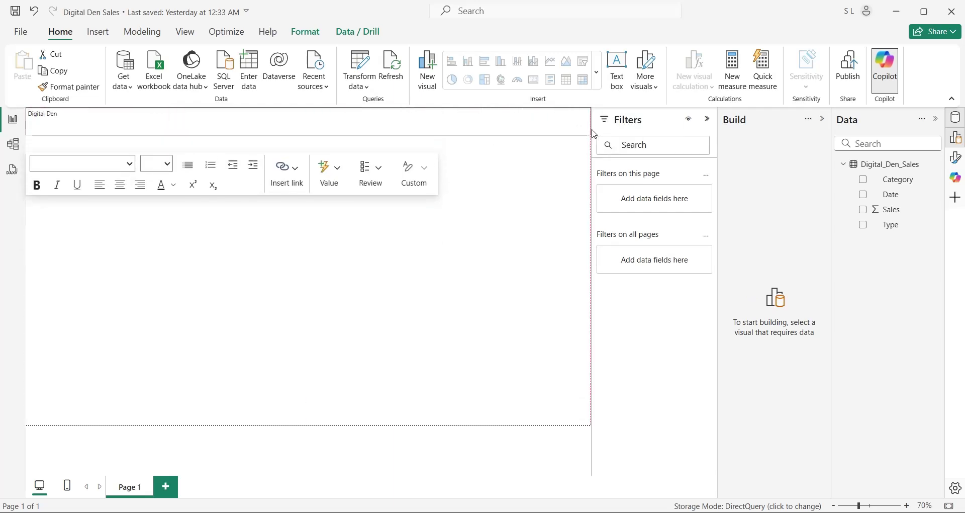
Turn on the text box background and set it to black.
{"action": "left_click", "coordinate": [956, 158]}
{"action": "left_click", "coordinate": [638, 196]}
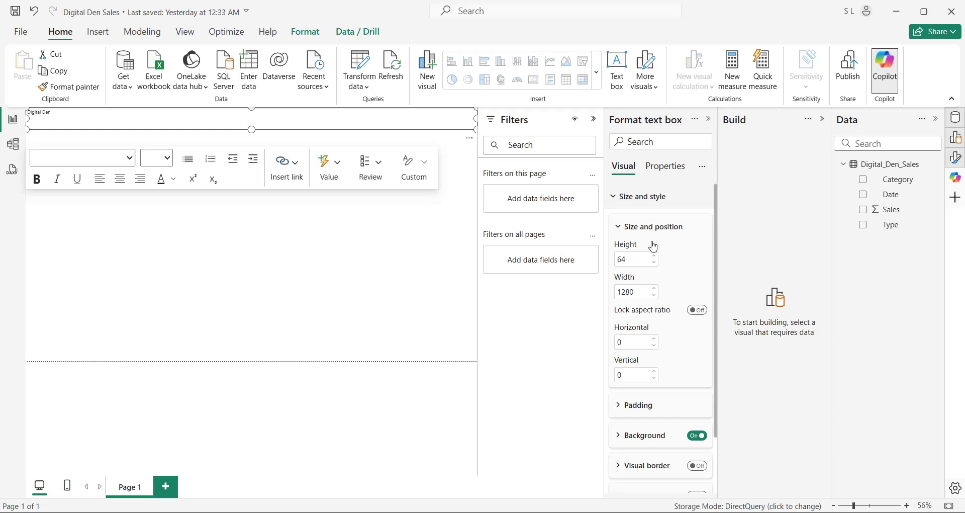
{"action": "scroll", "coordinate": [689, 312], "scroll_direction": "down", "scroll_amount": 3}
{"action": "left_click", "coordinate": [698, 371]}
{"action": "scroll", "coordinate": [660, 370], "scroll_direction": "down", "scroll_amount": 3}
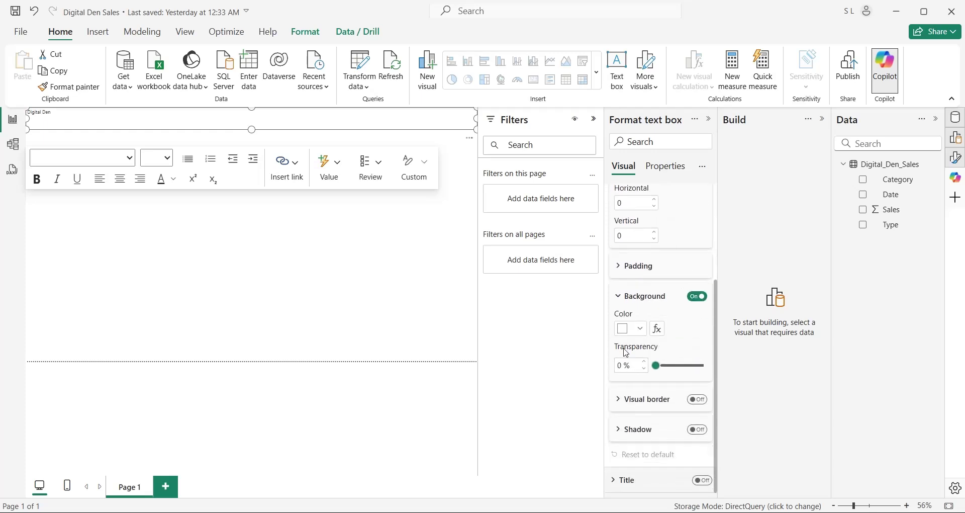
{"action": "left_click", "coordinate": [634, 329]}
{"action": "left_click", "coordinate": [645, 278]}
{"action": "scroll", "coordinate": [664, 337], "scroll_direction": "up", "scroll_amount": 3}
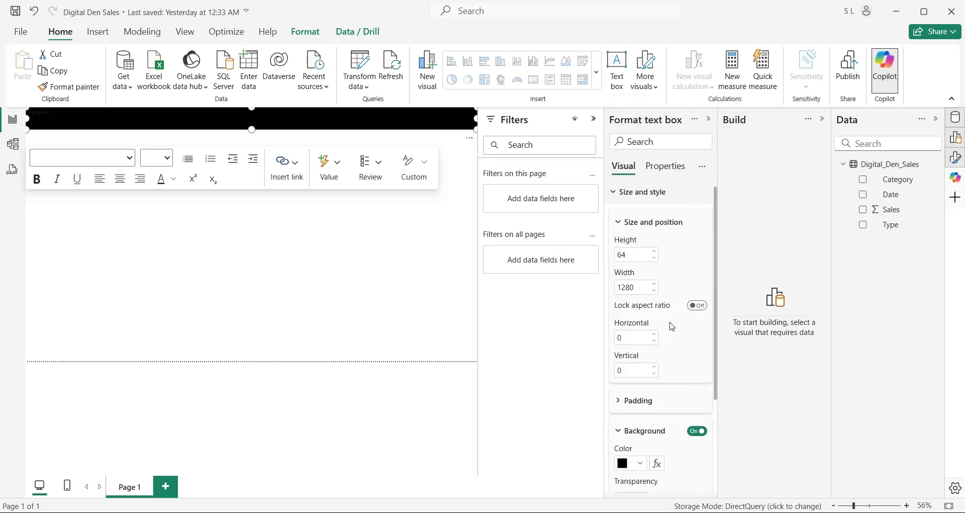
{"action": "scroll", "coordinate": [678, 320], "scroll_direction": "up", "scroll_amount": 1}
Make the Digital Den title bold 40-point and enlarge the banner to 80 tall.
{"action": "key", "text": "ctrl+a"}
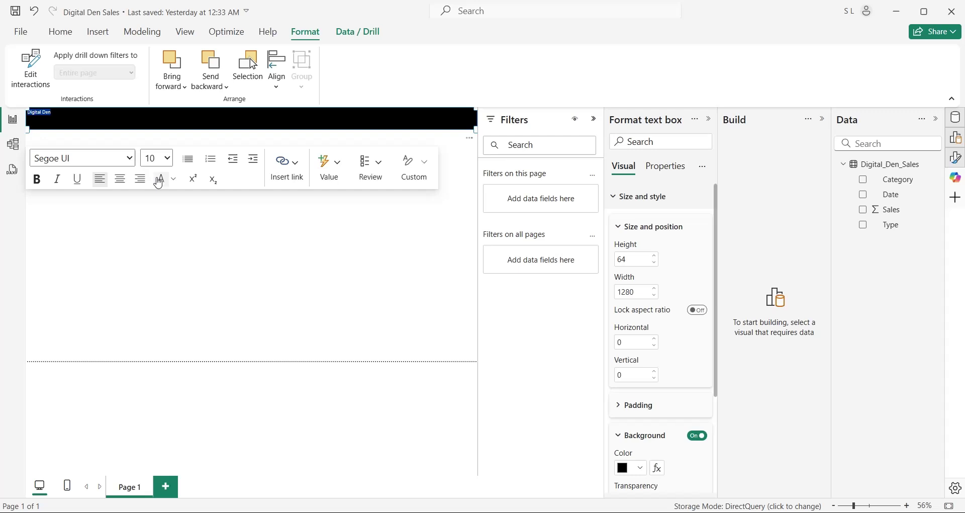
{"action": "left_click", "coordinate": [170, 159]}
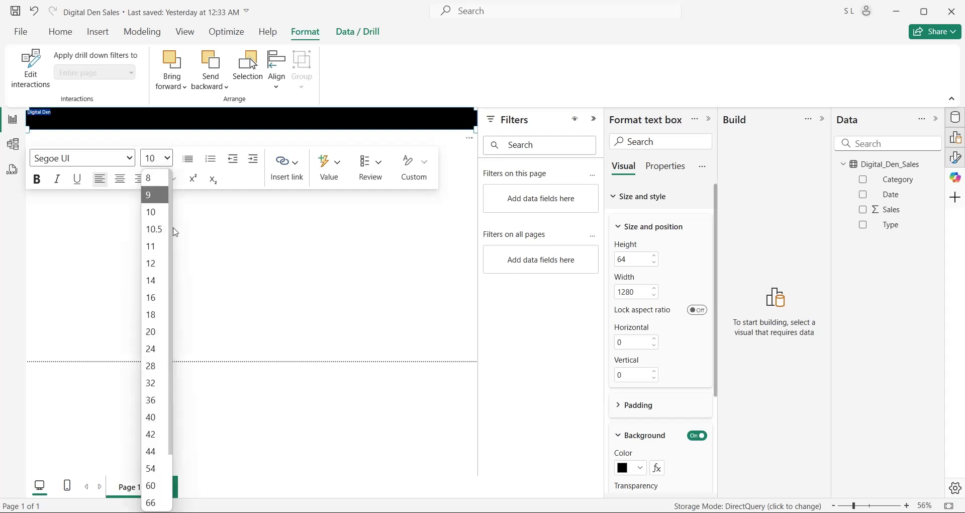
{"action": "left_click", "coordinate": [157, 417]}
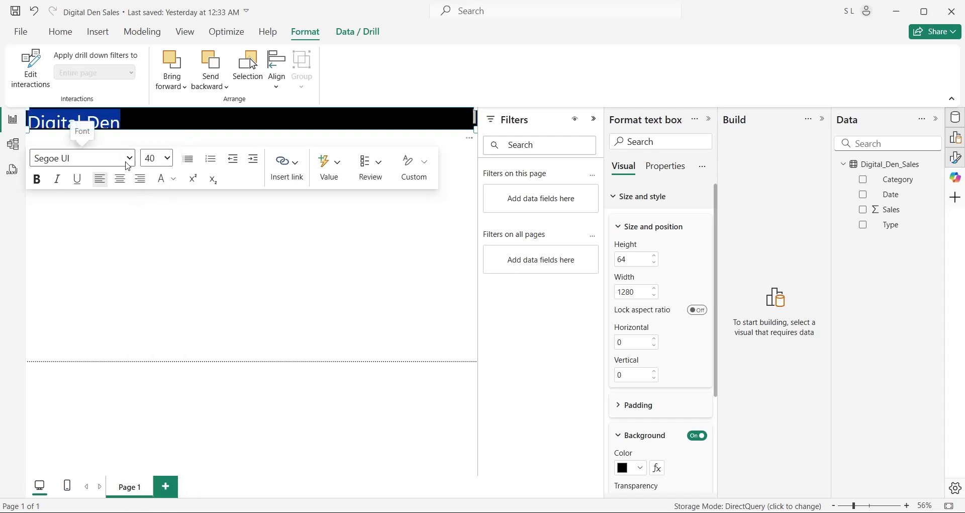
{"action": "left_click", "coordinate": [37, 179]}
{"action": "left_click", "coordinate": [208, 130]}
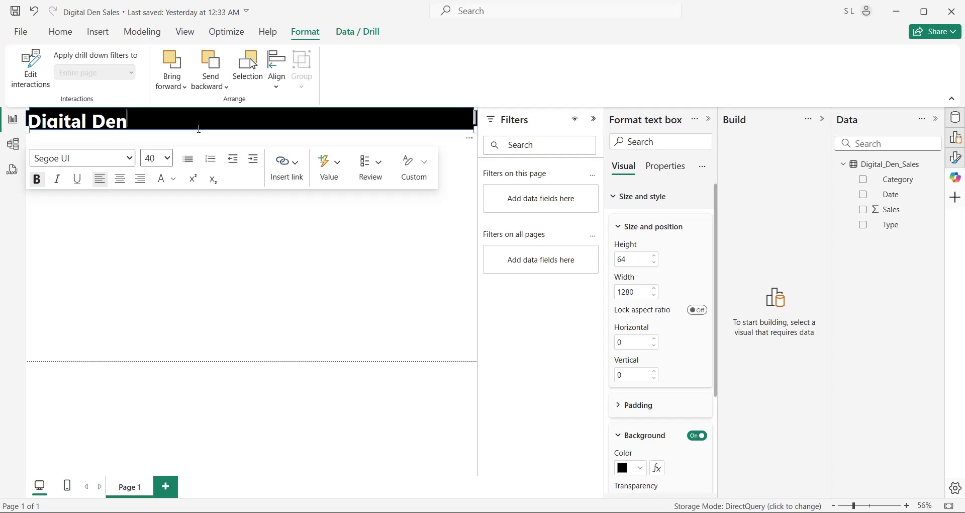
{"action": "left_click_drag", "start_coordinate": [28, 130], "coordinate": [30, 142]}
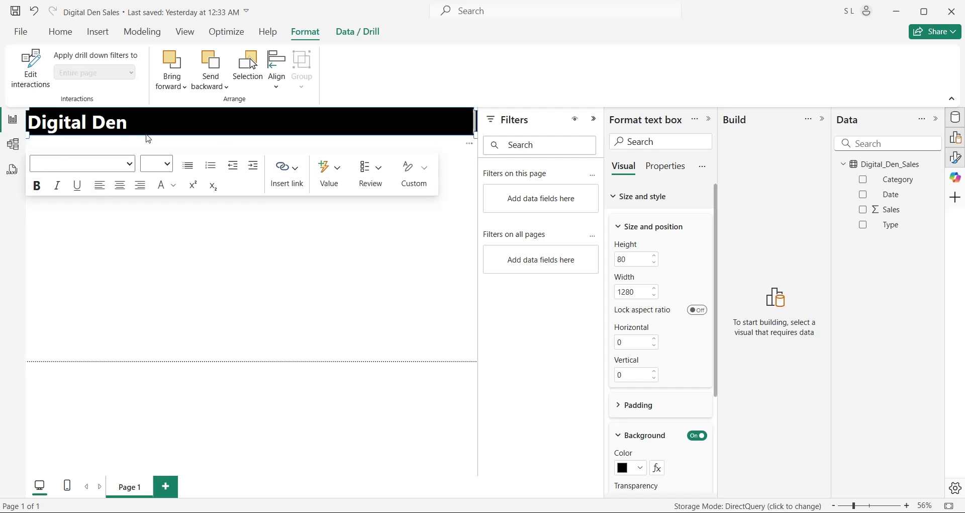
{"action": "left_click_drag", "start_coordinate": [149, 139], "coordinate": [148, 145]}
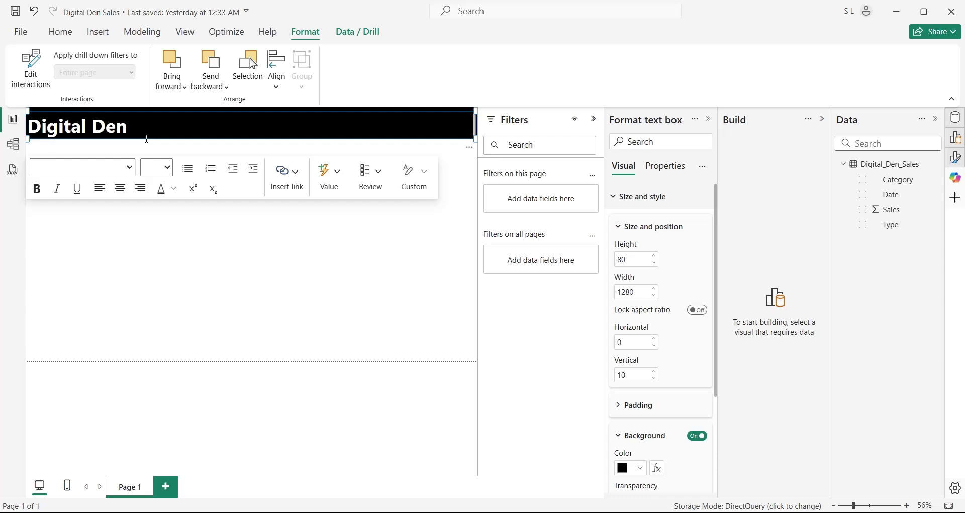
Duplicate the Digital Den header just below it and retype the copy as 'Sales Dashboard'.
{"action": "key", "text": "ctrl+c"}
{"action": "key", "text": "ctrl+v"}
{"action": "left_click_drag", "start_coordinate": [147, 138], "coordinate": [141, 148]}
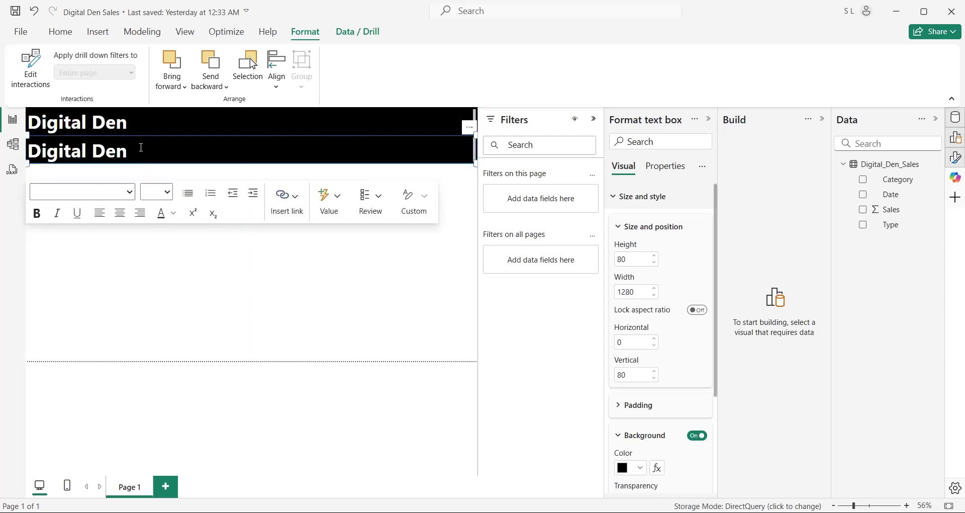
{"action": "triple_click", "coordinate": [141, 148]}
{"action": "type", "text": "Sales Das"}
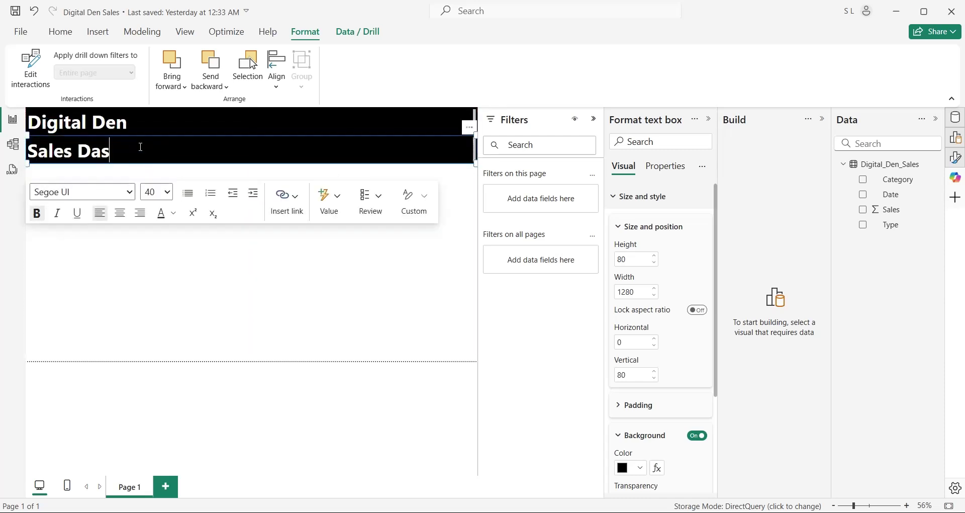
{"action": "type", "text": "hboard"}
Set the Sales Dashboard text to size 20 and shorten the box to 48 tall.
{"action": "triple_click", "coordinate": [141, 146]}
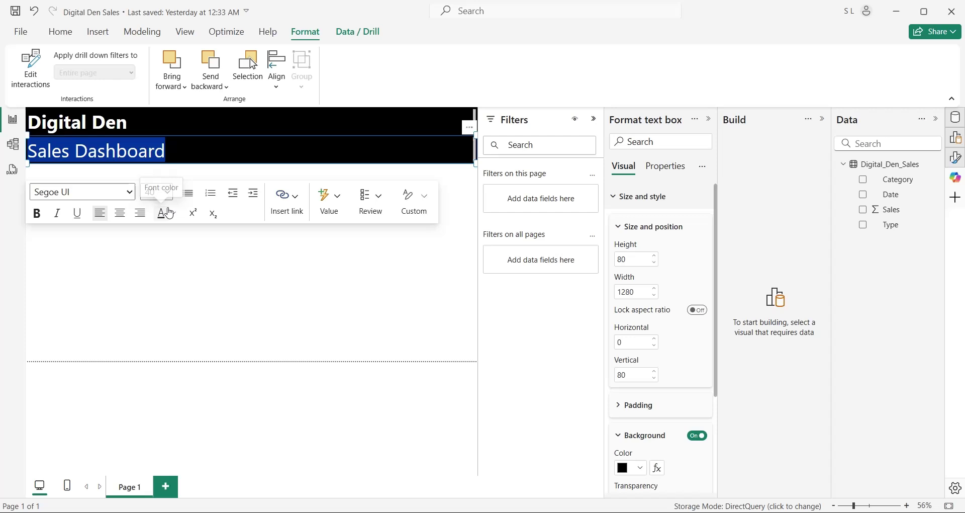
{"action": "left_click", "coordinate": [157, 191]}
{"action": "left_click", "coordinate": [153, 365]}
{"action": "key", "text": "End"}
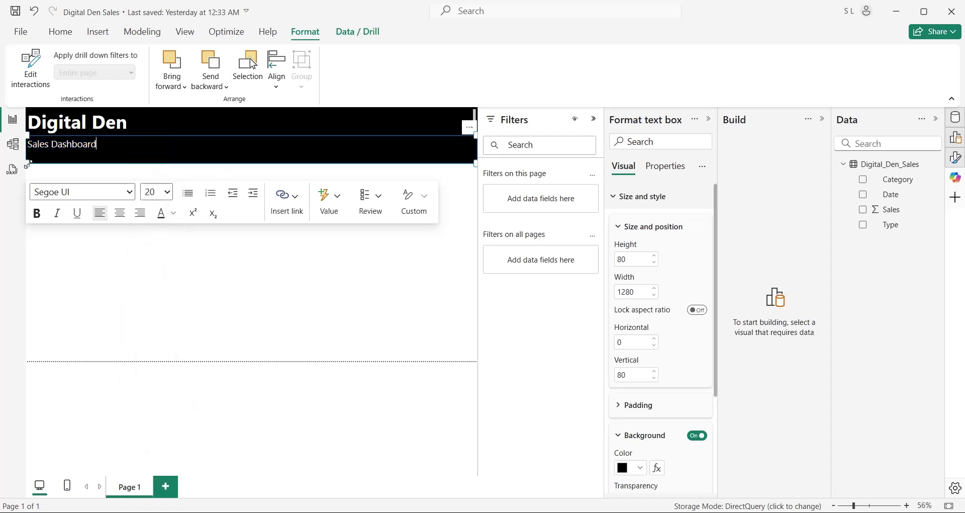
{"action": "left_click_drag", "start_coordinate": [29, 165], "coordinate": [28, 153]}
Give the subtitle bar a custom dark red background and nudge it slightly lower.
{"action": "left_click", "coordinate": [640, 468]}
{"action": "left_click", "coordinate": [788, 269]}
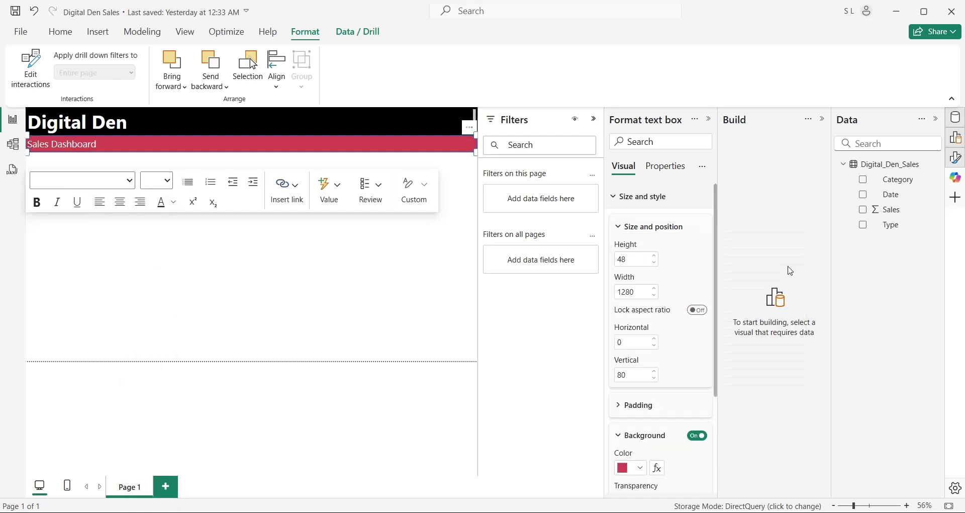
{"action": "left_click", "coordinate": [640, 467]}
{"action": "left_click", "coordinate": [706, 436]}
{"action": "left_click", "coordinate": [791, 251]}
{"action": "mouse_move", "coordinate": [791, 253]}
{"action": "left_mouse_down"}
{"action": "mouse_move", "coordinate": [799, 372]}
{"action": "mouse_move", "coordinate": [810, 323]}
{"action": "mouse_move", "coordinate": [799, 352]}
{"action": "left_mouse_up"}
{"action": "left_click", "coordinate": [377, 316]}
{"action": "left_click", "coordinate": [251, 139]}
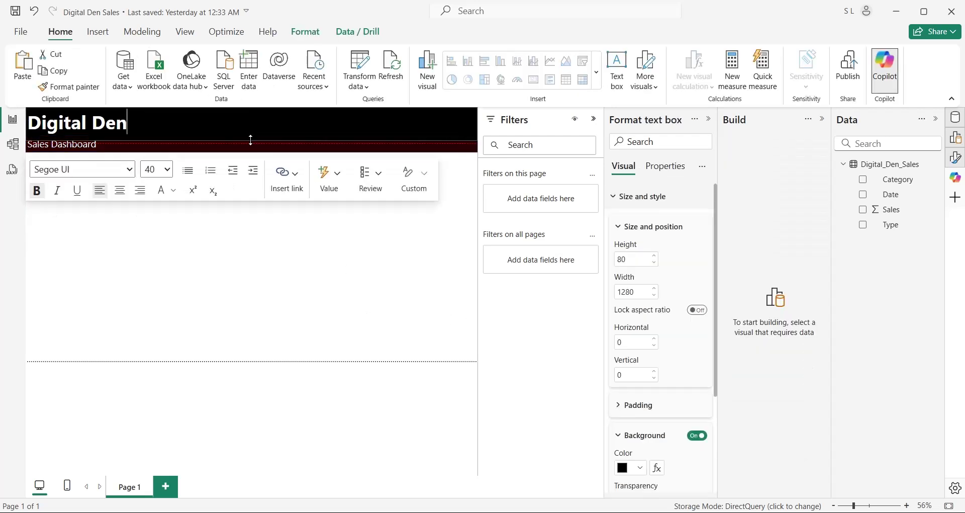
{"action": "left_click_drag", "start_coordinate": [252, 139], "coordinate": [252, 144]}
{"action": "left_click", "coordinate": [410, 289]}
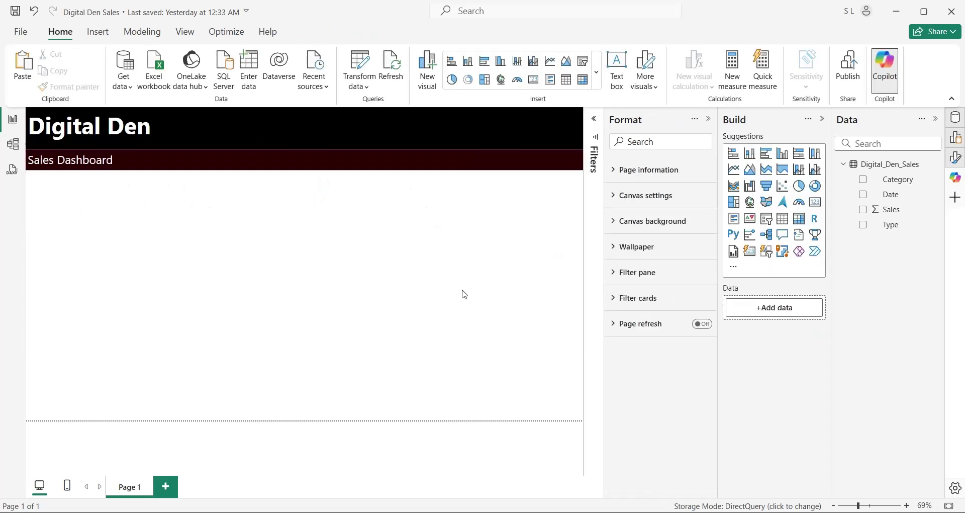
Save the report and add a total Sales card with its category label turned off.
{"action": "key", "text": "ctrl+s"}
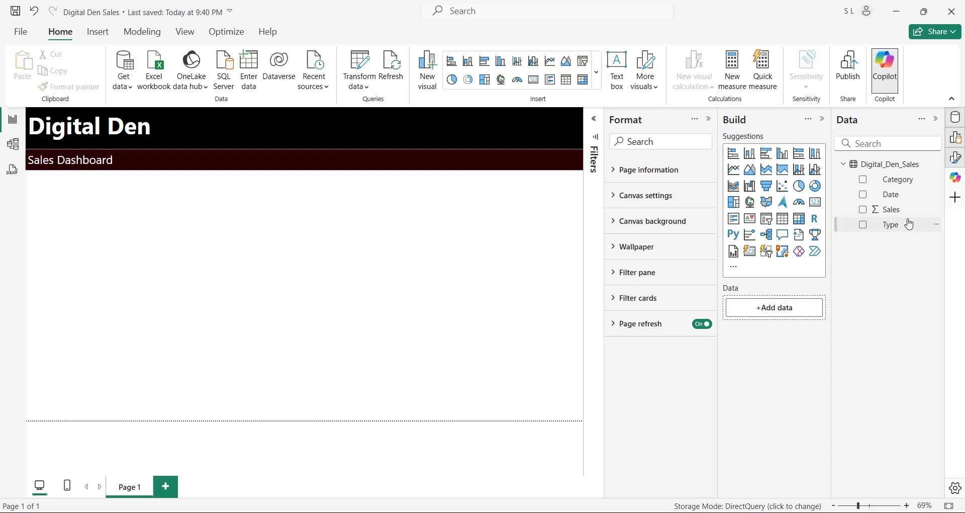
{"action": "left_click_drag", "start_coordinate": [894, 211], "coordinate": [539, 220]}
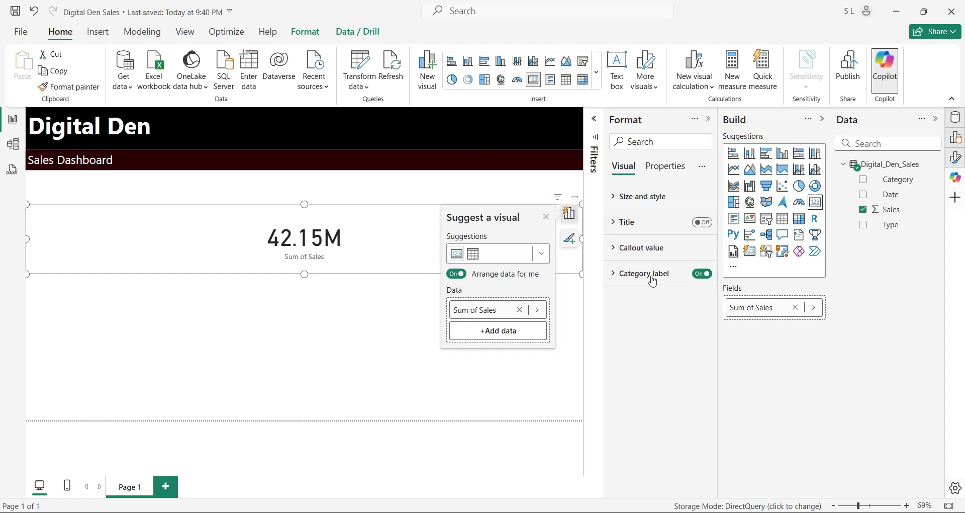
{"action": "left_click", "coordinate": [702, 276]}
Set the card's callout value to font size 20 in white.
{"action": "left_click", "coordinate": [648, 248]}
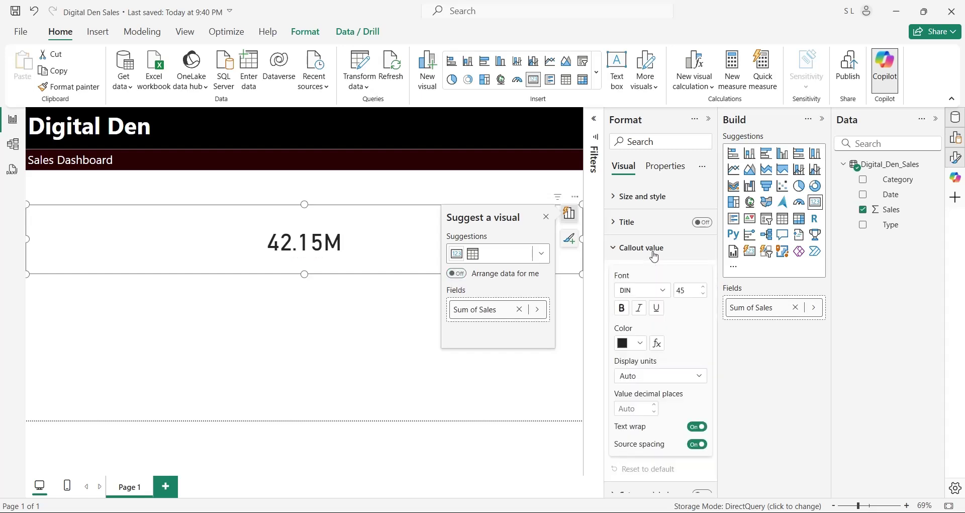
{"action": "double_click", "coordinate": [687, 291]}
{"action": "type", "text": "2"}
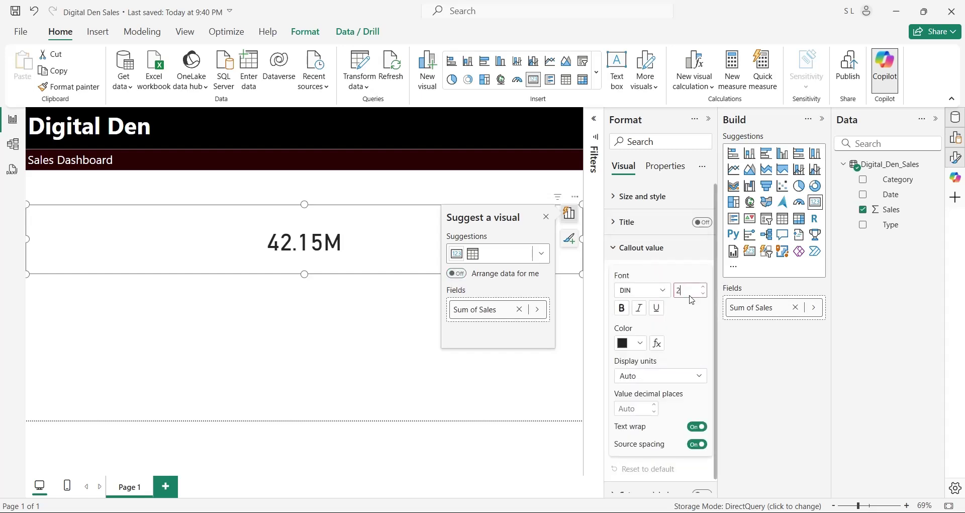
{"action": "type", "text": "0"}
{"action": "left_click", "coordinate": [641, 351]}
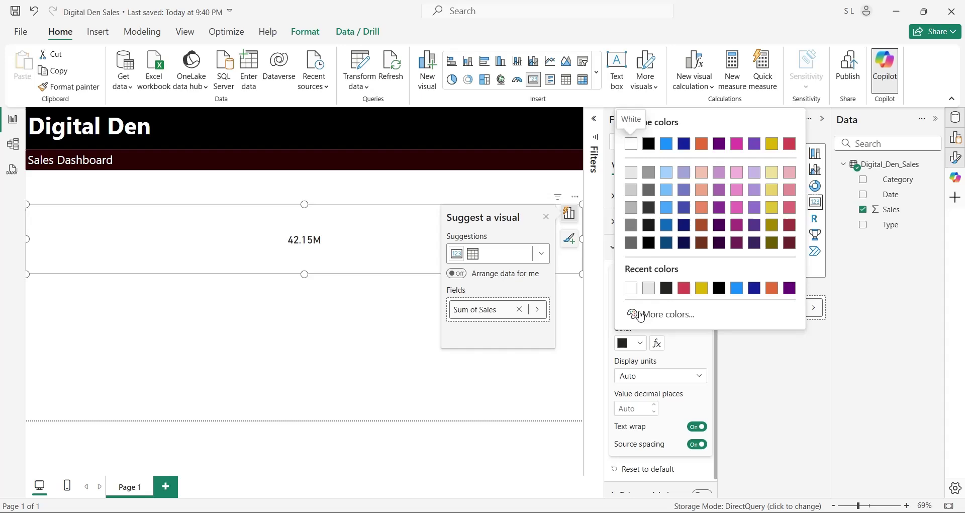
{"action": "left_click", "coordinate": [638, 152]}
{"action": "left_click", "coordinate": [642, 252]}
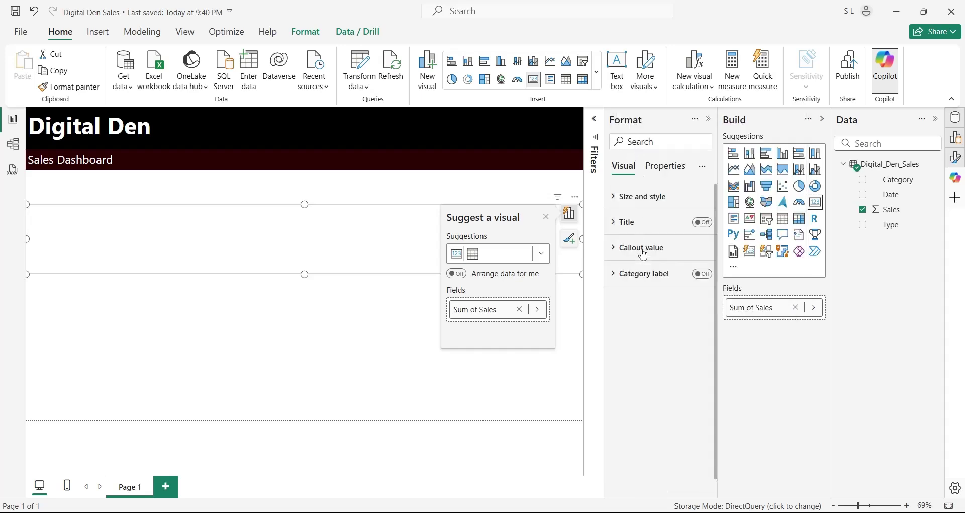
Move and narrow the 42.15M card into the right end of the Sales Dashboard bar.
{"action": "left_click", "coordinate": [657, 202]}
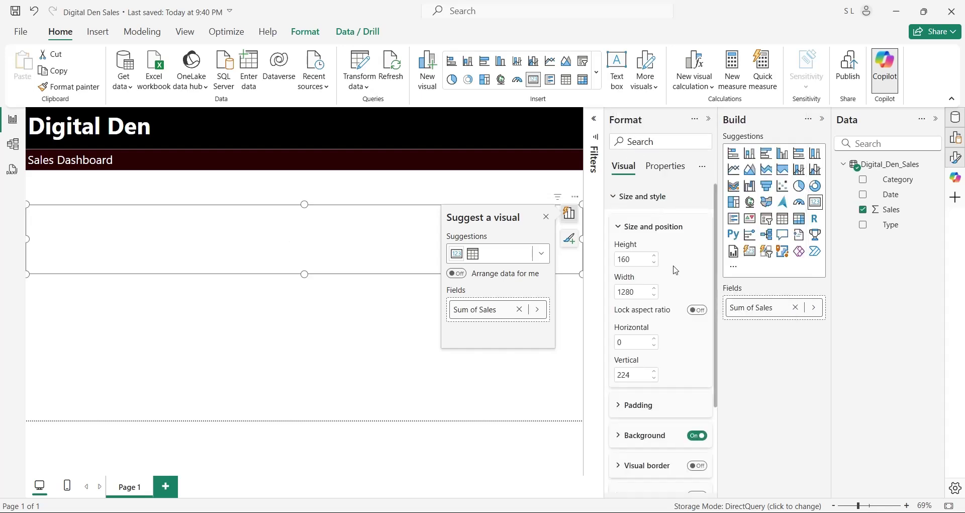
{"action": "left_click", "coordinate": [638, 197]}
{"action": "left_click_drag", "start_coordinate": [379, 263], "coordinate": [378, 211]}
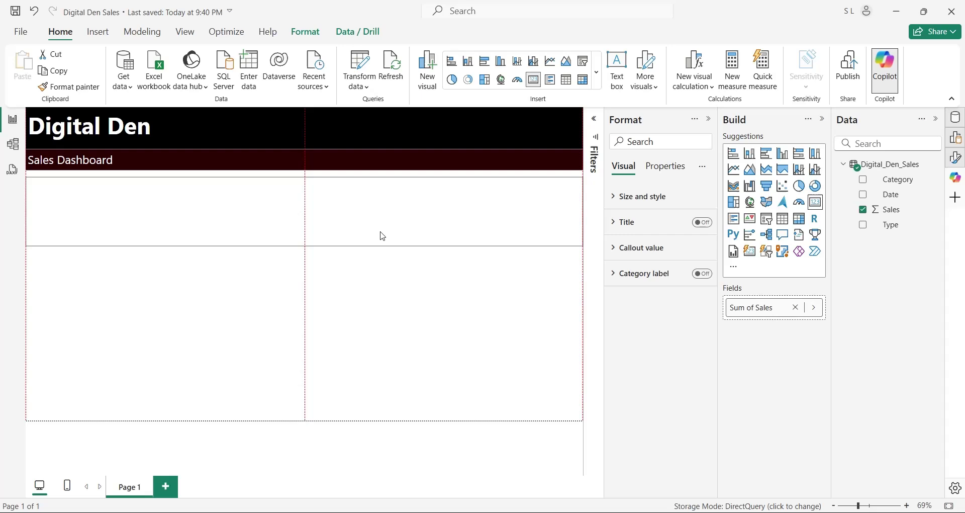
{"action": "mouse_move", "coordinate": [28, 196]}
{"action": "left_mouse_down"}
{"action": "mouse_move", "coordinate": [521, 193]}
{"action": "mouse_move", "coordinate": [551, 171]}
{"action": "left_mouse_up"}
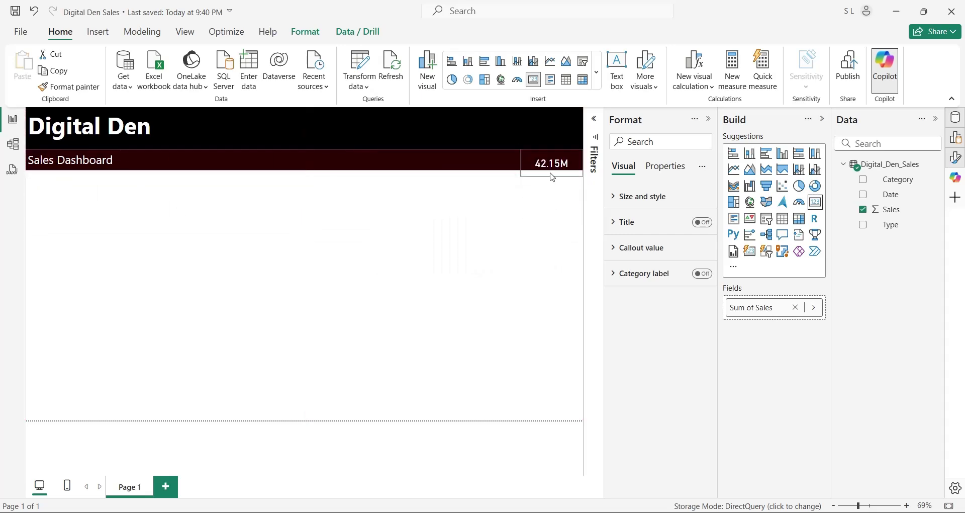
{"action": "left_click", "coordinate": [540, 216]}
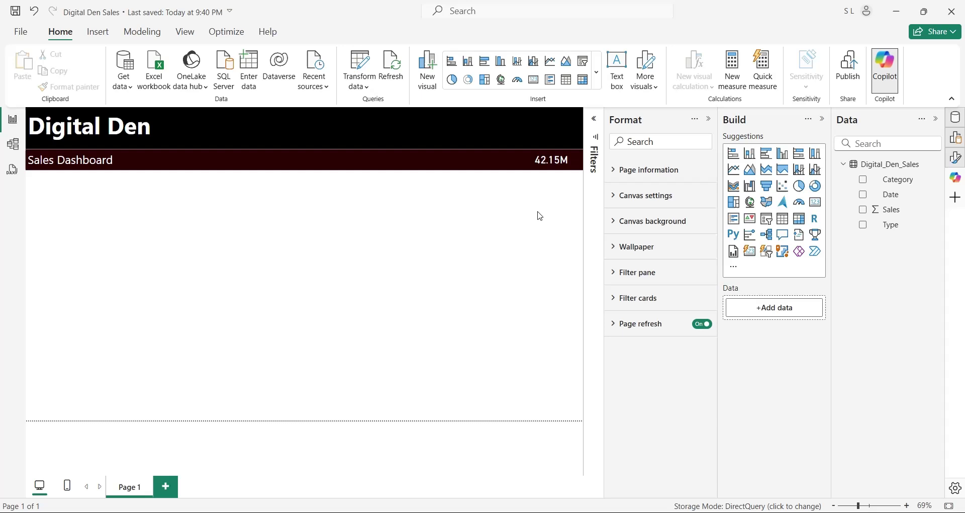
Add a pie chart of Sales (renamed from Sum of Sales) by Category, sized to the left half.
{"action": "left_click", "coordinate": [452, 80]}
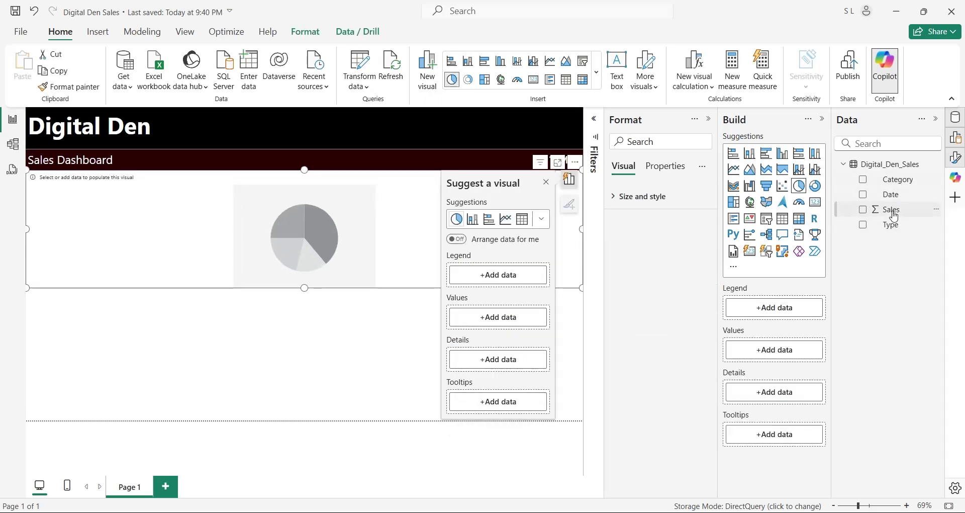
{"action": "left_click_drag", "start_coordinate": [887, 210], "coordinate": [785, 358]}
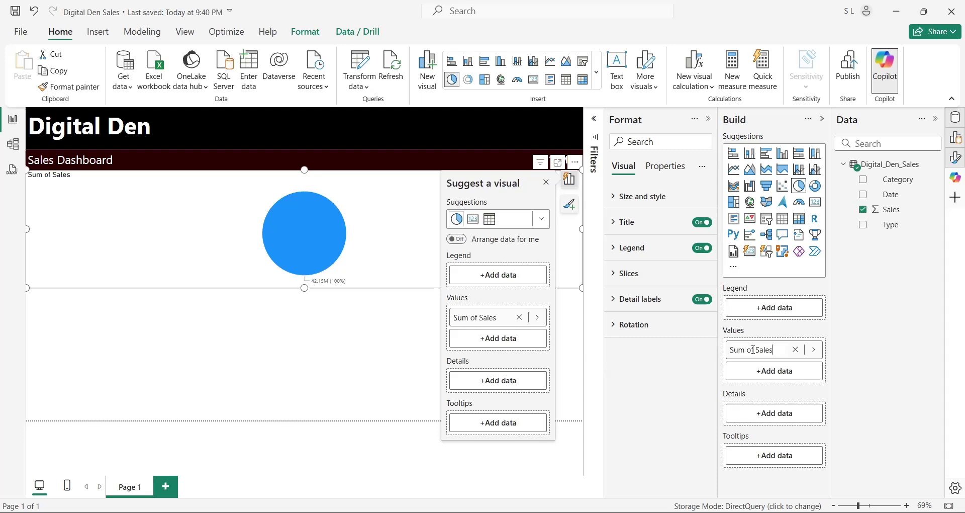
{"action": "key", "text": "BackSpace"}
{"action": "key", "text": "BackSpace"}
{"action": "key", "text": "BackSpace"}
{"action": "key", "text": "Return"}
{"action": "left_click_drag", "start_coordinate": [898, 179], "coordinate": [796, 309]}
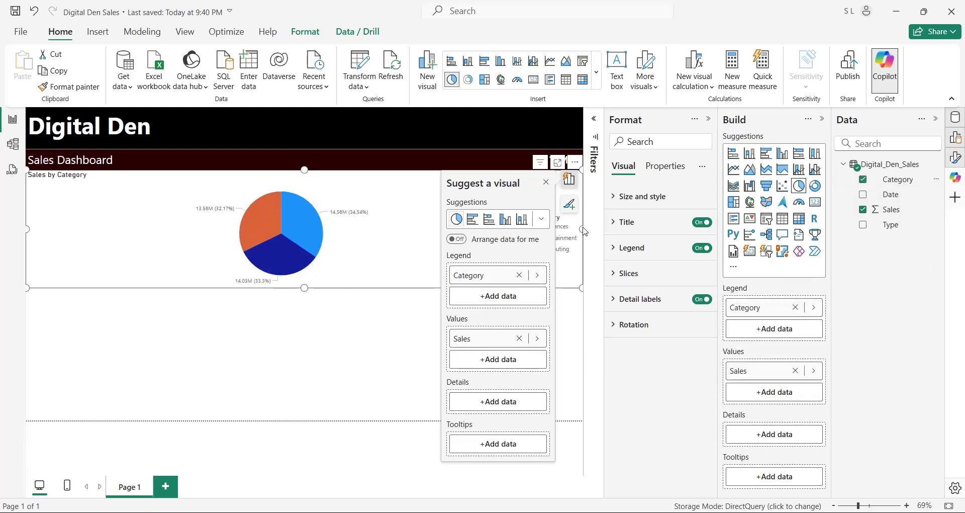
{"action": "left_click_drag", "start_coordinate": [464, 246], "coordinate": [305, 248]}
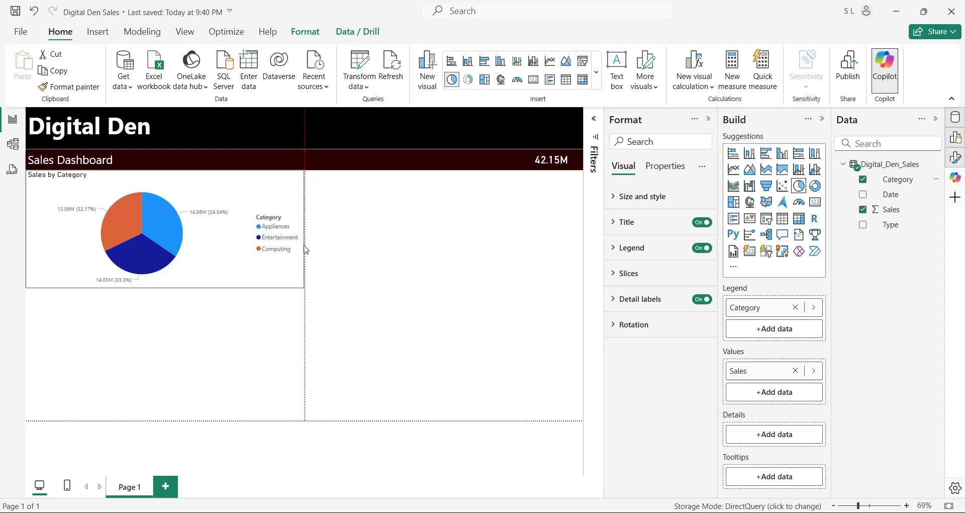
{"action": "left_click_drag", "start_coordinate": [167, 289], "coordinate": [165, 276]}
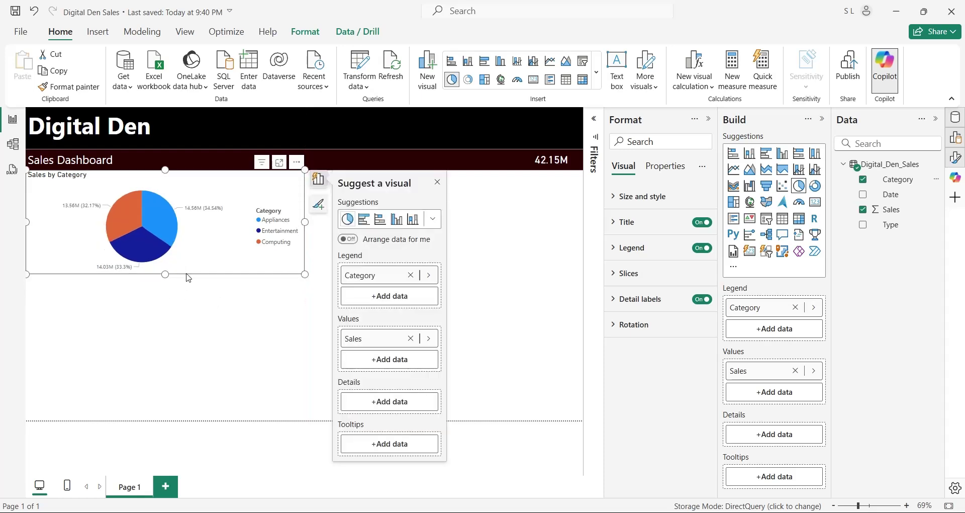
Duplicate the pie to the right half and change its legend from Category to Type.
{"action": "key", "text": "ctrl+c"}
{"action": "key", "text": "ctrl+v"}
{"action": "left_click_drag", "start_coordinate": [193, 272], "coordinate": [469, 266]}
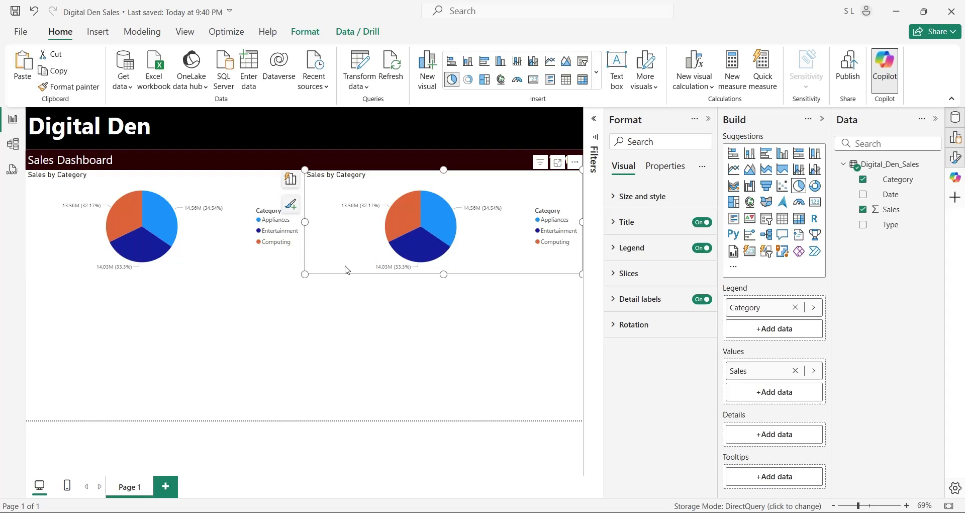
{"action": "left_click", "coordinate": [795, 307]}
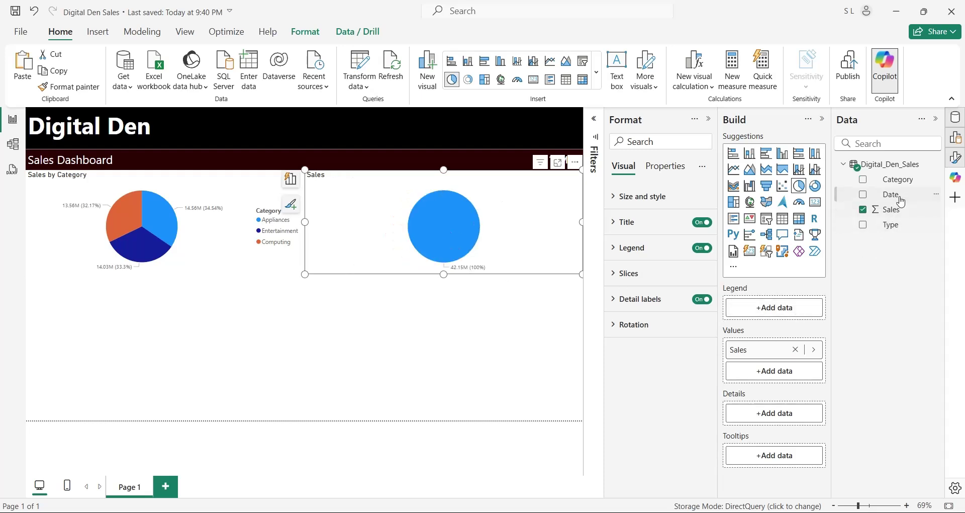
{"action": "left_click_drag", "start_coordinate": [900, 229], "coordinate": [785, 310]}
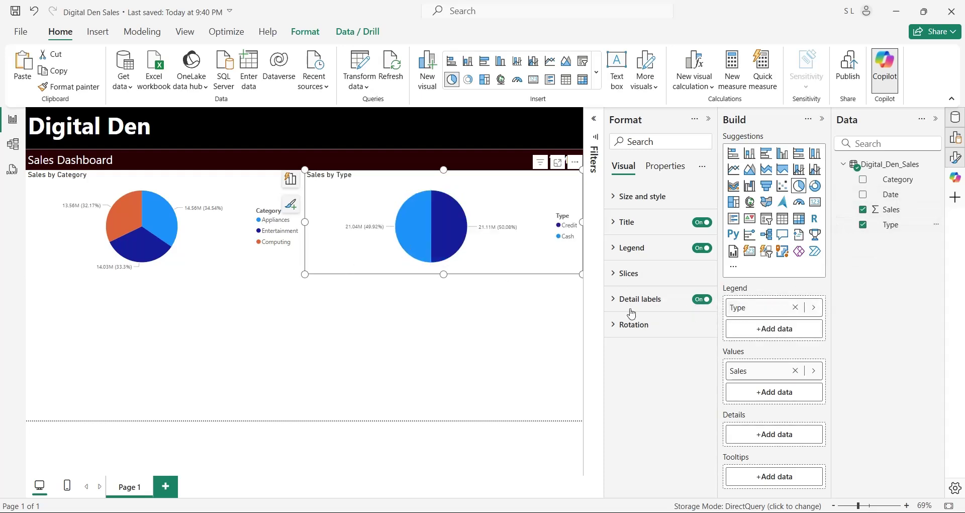
Turn on visual borders for both the Sales by Type and Sales by Category pies.
{"action": "left_click", "coordinate": [653, 199]}
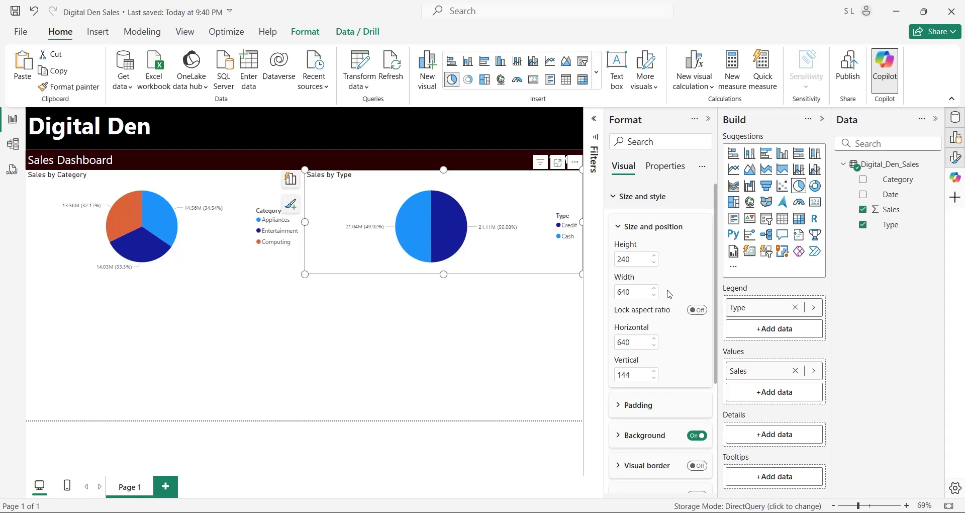
{"action": "left_click", "coordinate": [696, 465]}
{"action": "left_click", "coordinate": [269, 268]}
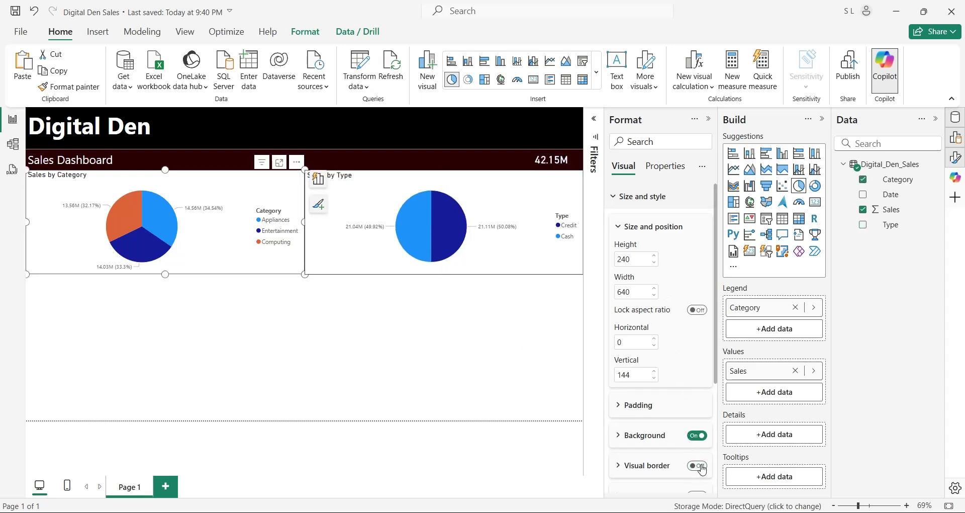
{"action": "left_click", "coordinate": [487, 351]}
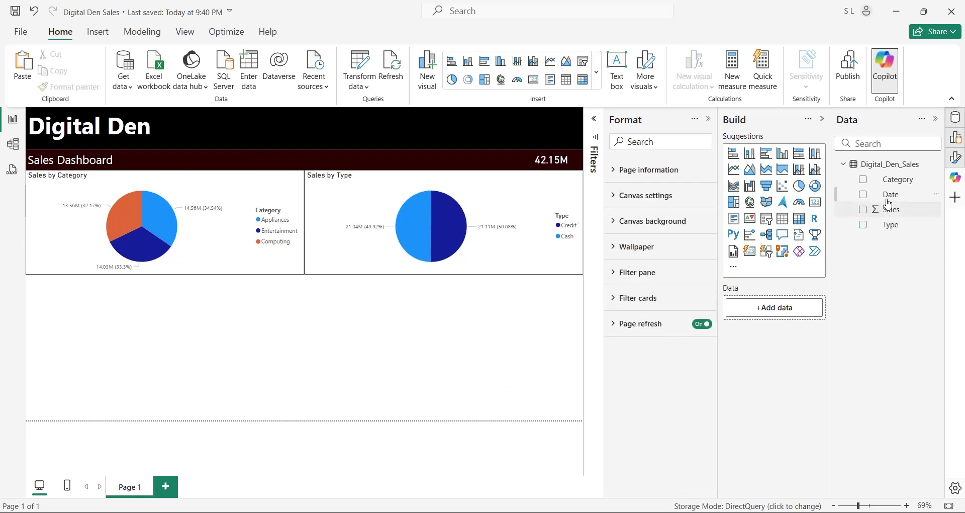
Create a line chart of Sales over Date, renaming the value field to Sales.
{"action": "left_click_drag", "start_coordinate": [888, 210], "coordinate": [313, 363]}
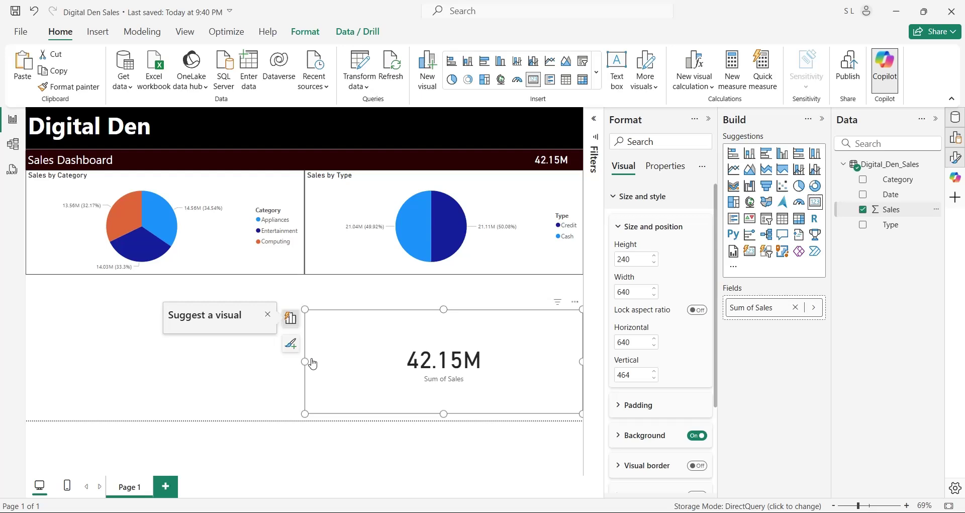
{"action": "left_click", "coordinate": [733, 169]}
{"action": "left_click_drag", "start_coordinate": [891, 198], "coordinate": [774, 307]}
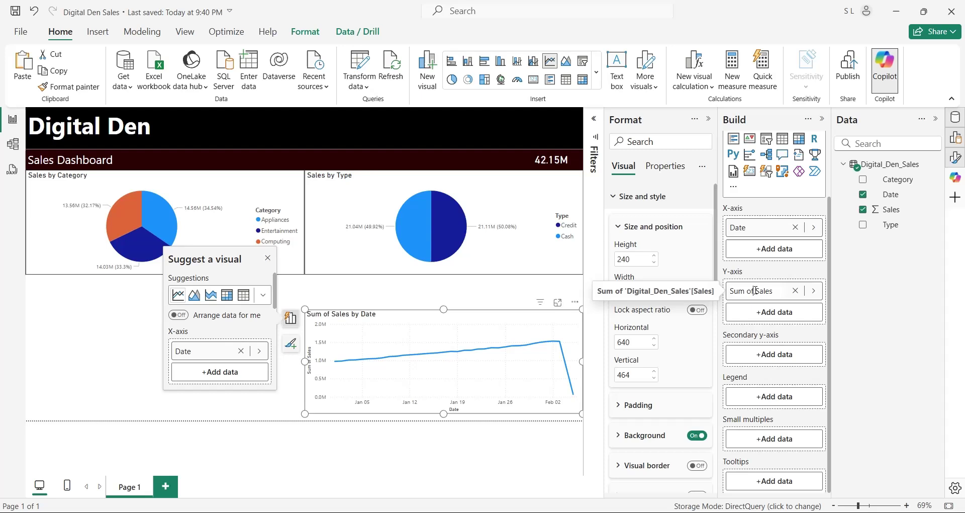
{"action": "key", "text": "BackSpace"}
{"action": "key", "text": "BackSpace"}
{"action": "key", "text": "BackSpace"}
{"action": "key", "text": "Delete"}
{"action": "key", "text": "Return"}
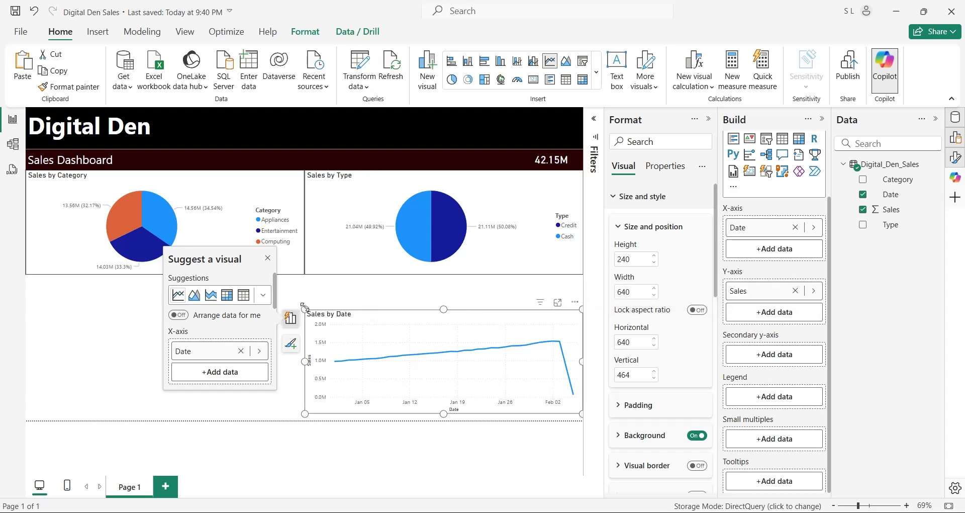
Stretch the line chart across the full page width and make it slightly taller.
{"action": "left_click_drag", "start_coordinate": [305, 309], "coordinate": [26, 275]}
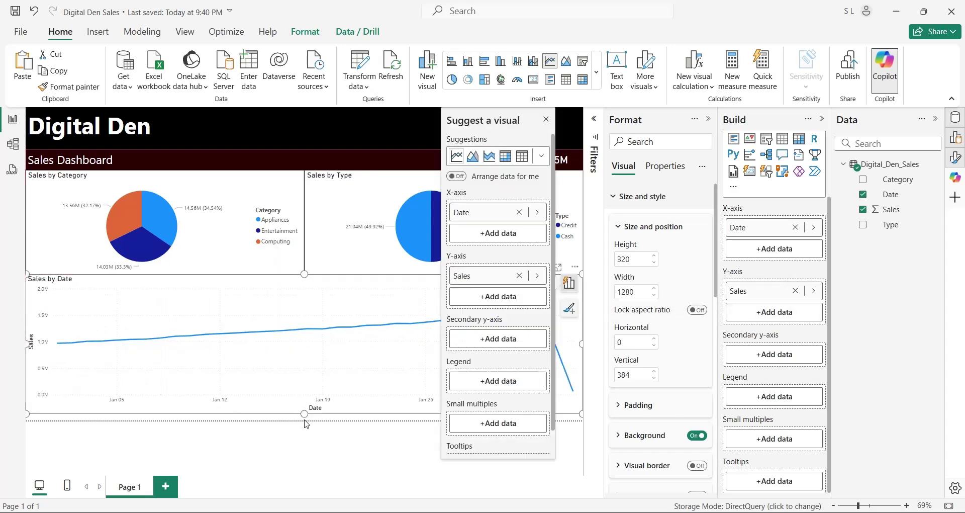
{"action": "left_click_drag", "start_coordinate": [305, 413], "coordinate": [308, 420]}
{"action": "left_click", "coordinate": [406, 433]}
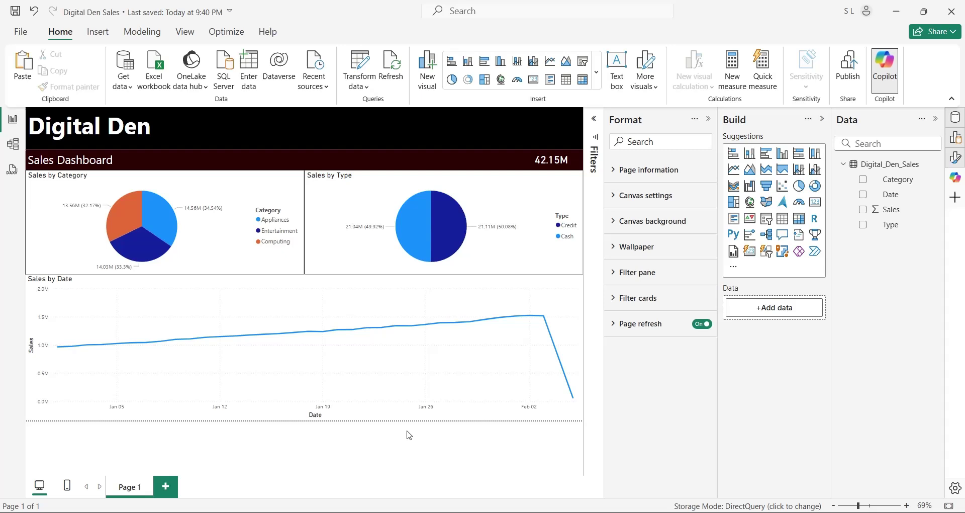
{"action": "left_click", "coordinate": [513, 443]}
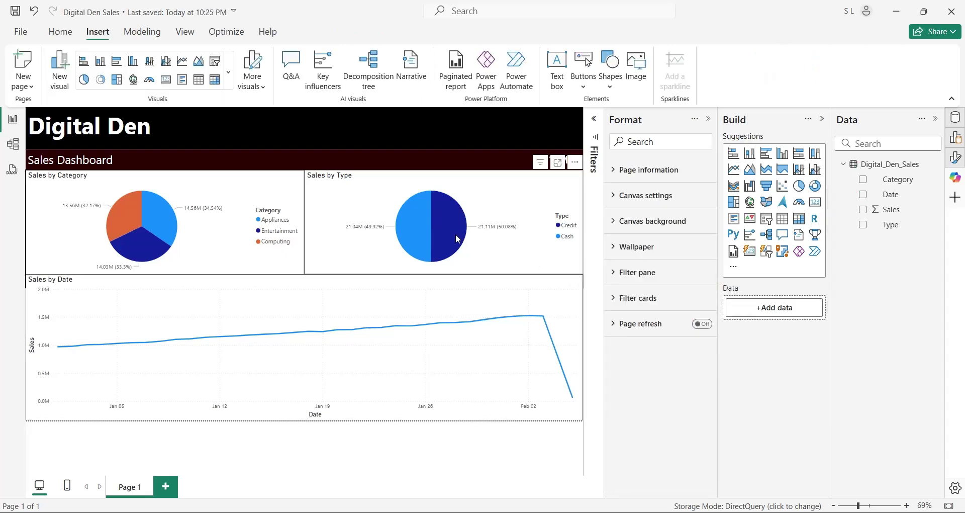
{"action": "left_click", "coordinate": [456, 234]}
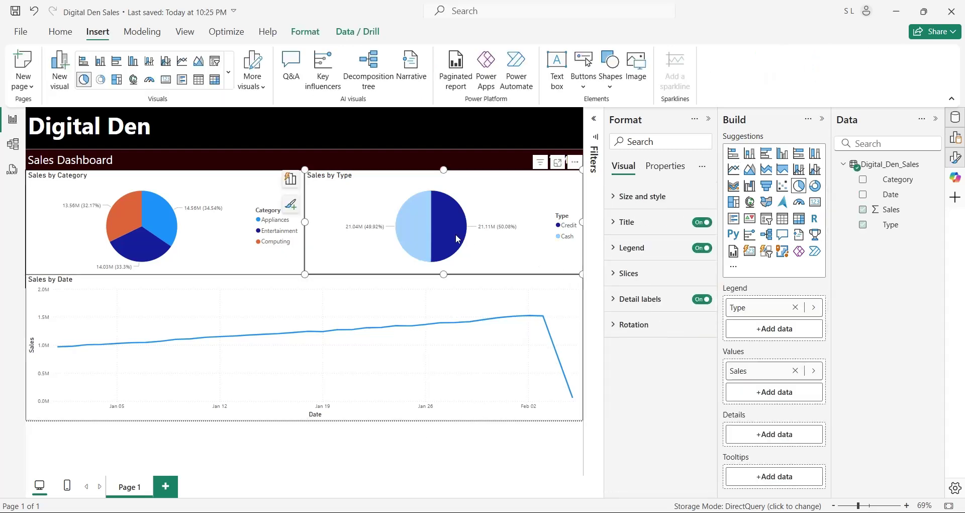
{"action": "left_click", "coordinate": [409, 237]}
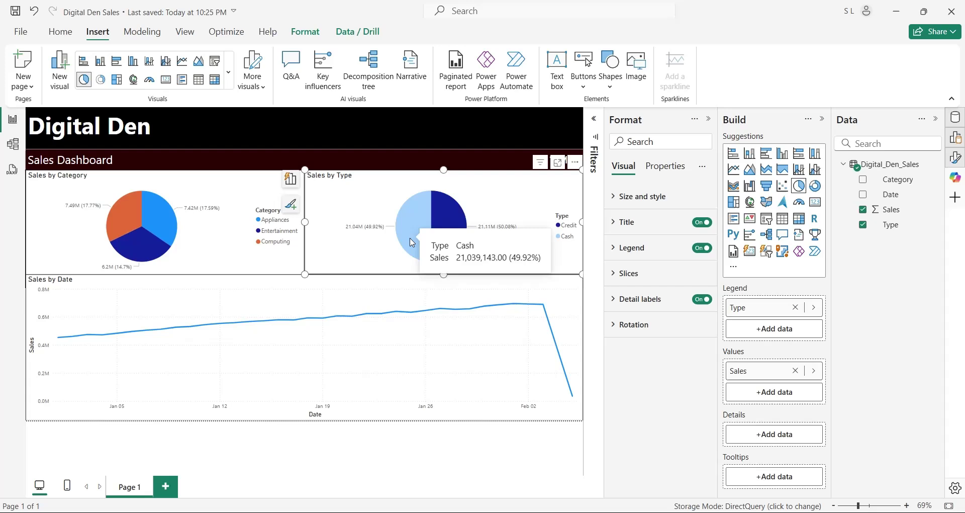
{"action": "left_click", "coordinate": [410, 237]}
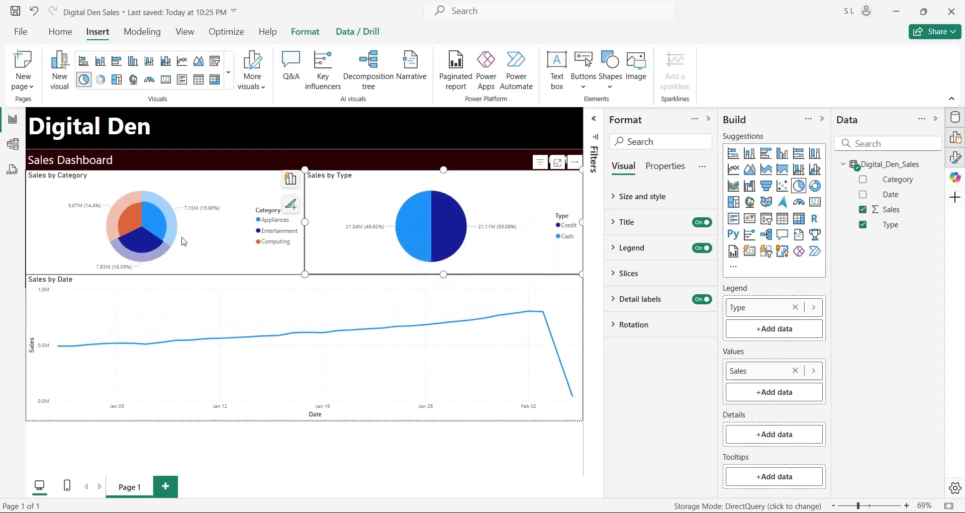
{"action": "left_click", "coordinate": [156, 228]}
{"action": "left_click", "coordinate": [140, 246]}
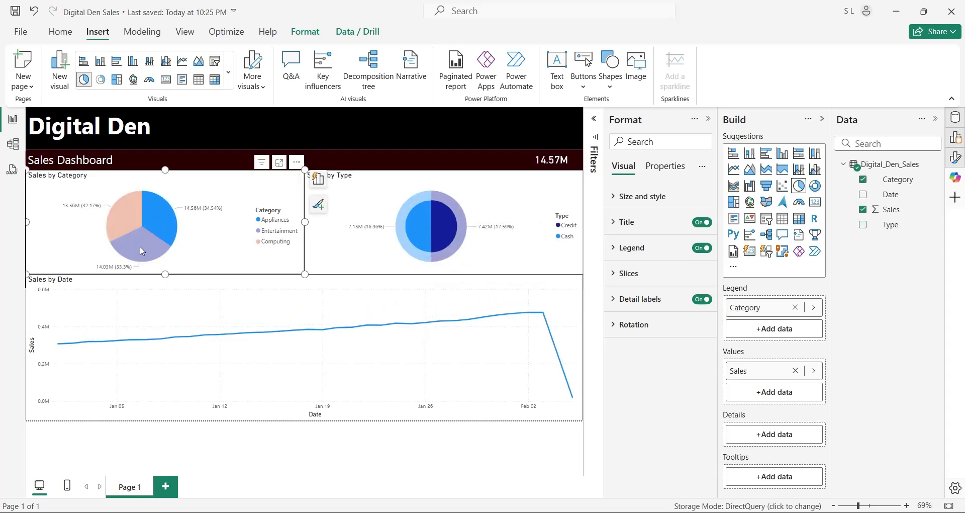
{"action": "left_click", "coordinate": [126, 216]}
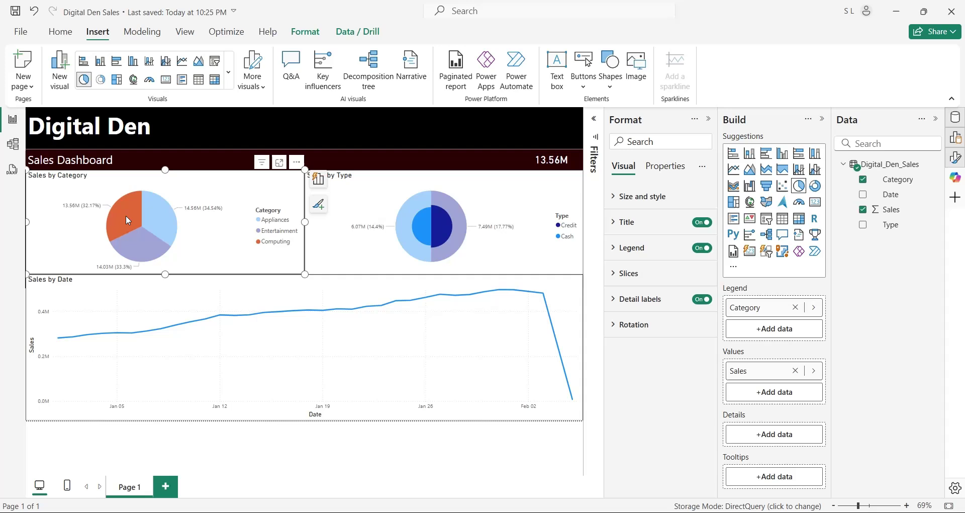
{"action": "left_click", "coordinate": [126, 216]}
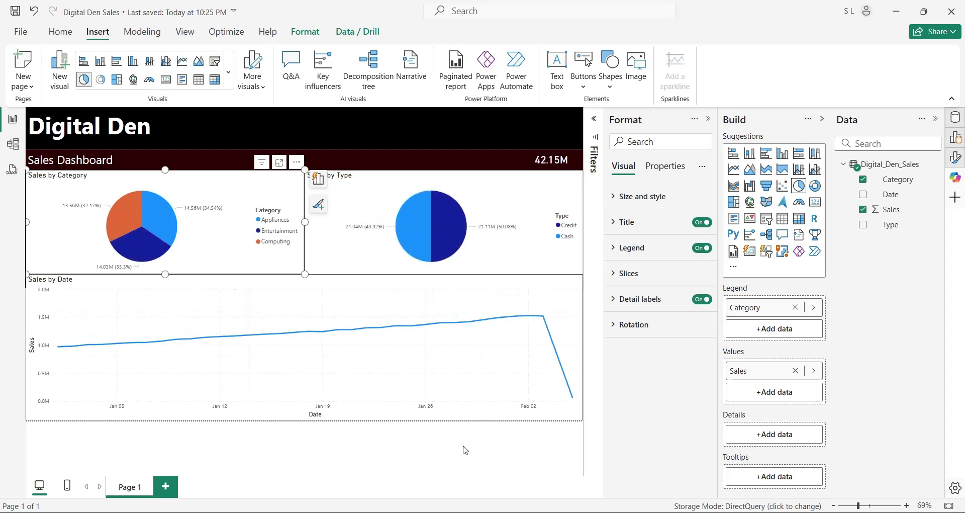
{"action": "left_click", "coordinate": [488, 445]}
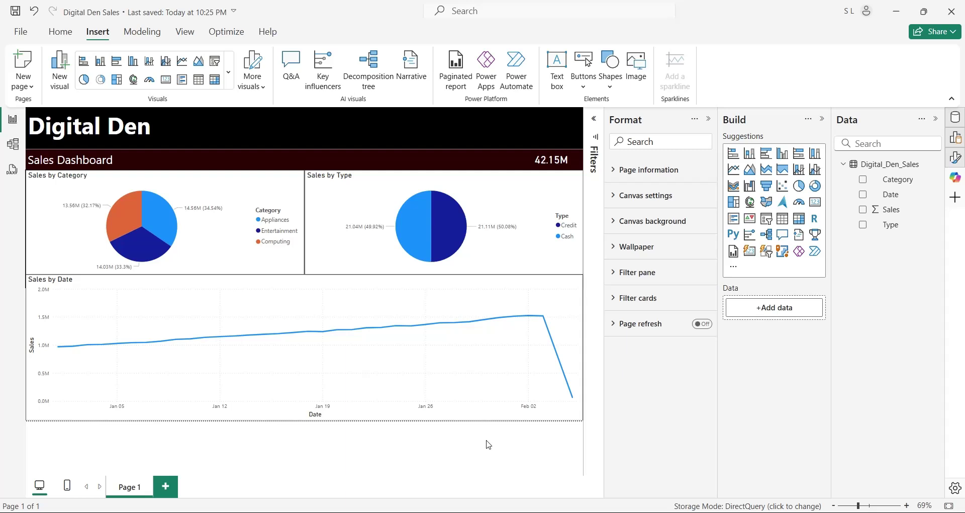
Turn page refresh on with Change detection as the refresh type and begin adding a detection measure.
{"action": "left_click", "coordinate": [701, 324]}
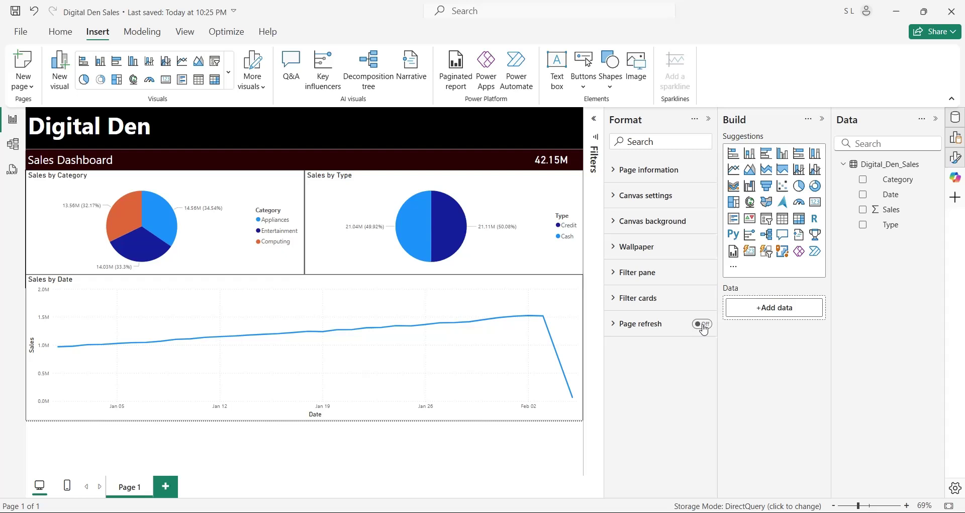
{"action": "left_click", "coordinate": [648, 326]}
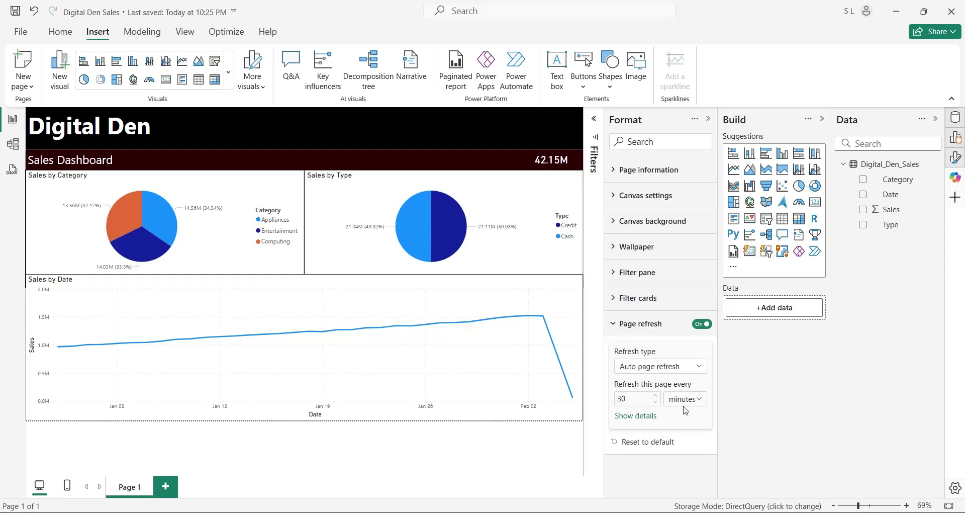
{"action": "mouse_move", "coordinate": [633, 399]}
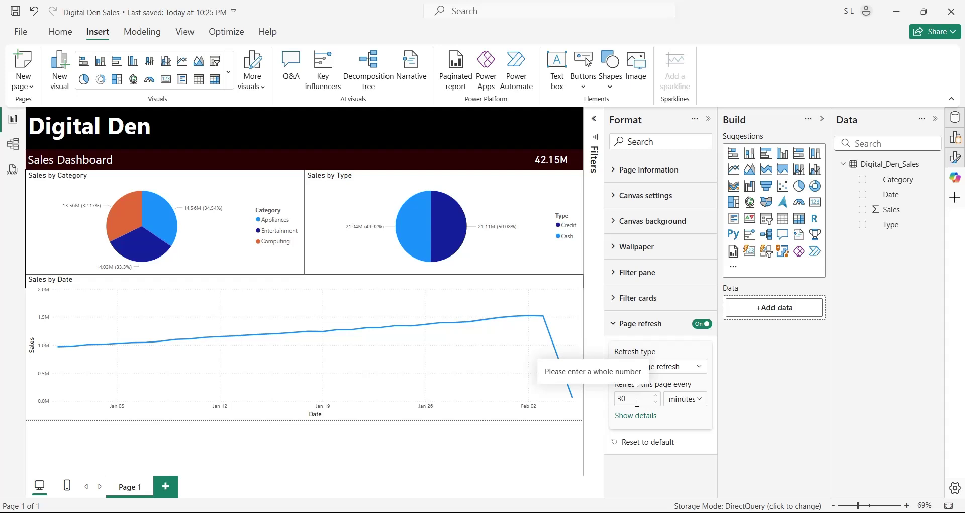
{"action": "left_click", "coordinate": [673, 370]}
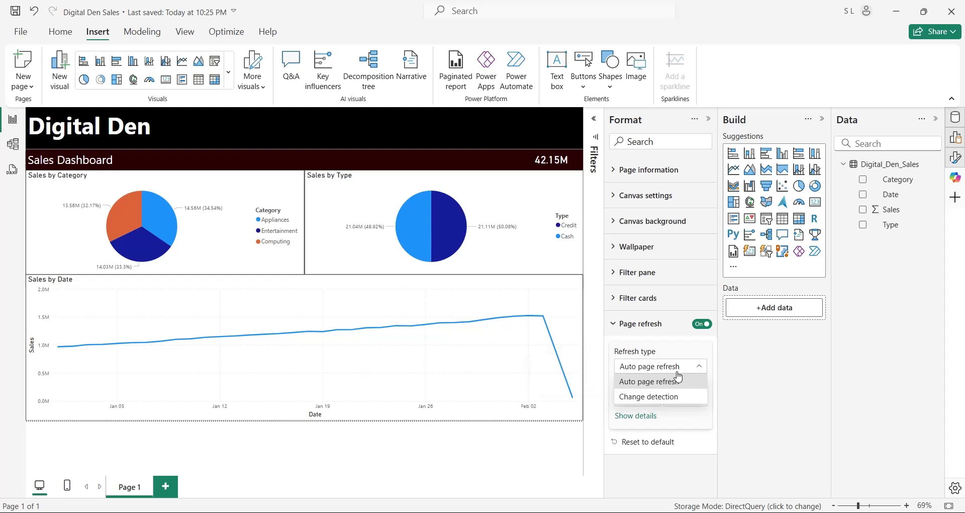
{"action": "left_click", "coordinate": [645, 397]}
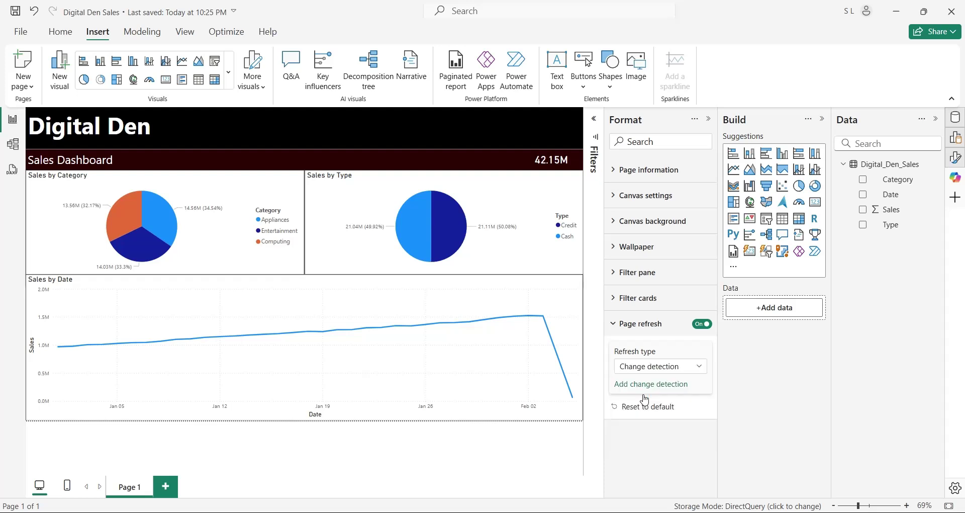
{"action": "left_click", "coordinate": [650, 384]}
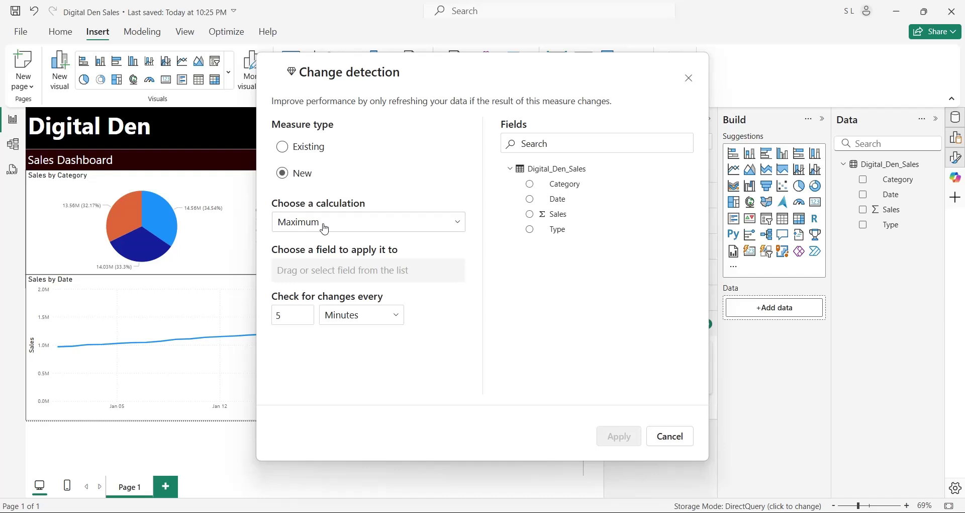
Set the new change-detection measure to Sum of the Sales field, checked every 5 seconds.
{"action": "left_click", "coordinate": [322, 231]}
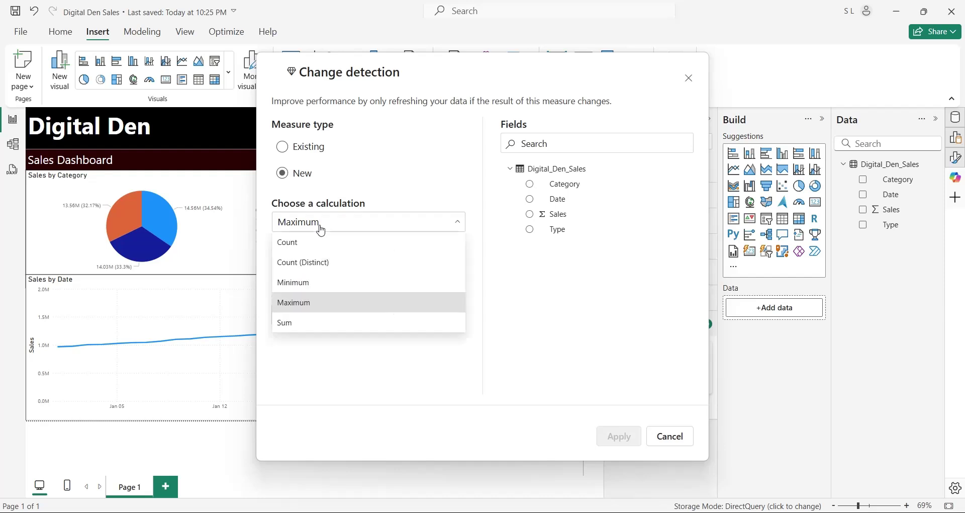
{"action": "left_click", "coordinate": [300, 327]}
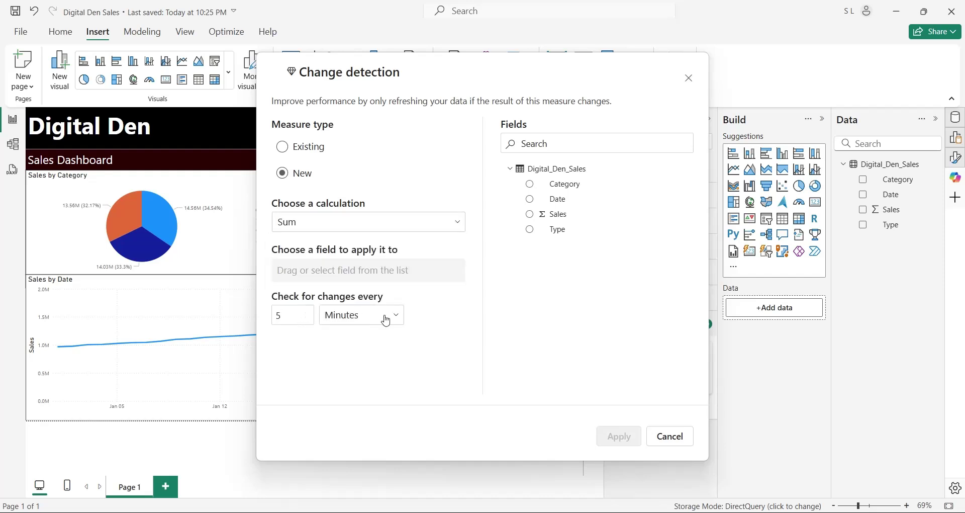
{"action": "left_click", "coordinate": [386, 315]}
{"action": "left_click", "coordinate": [340, 347]}
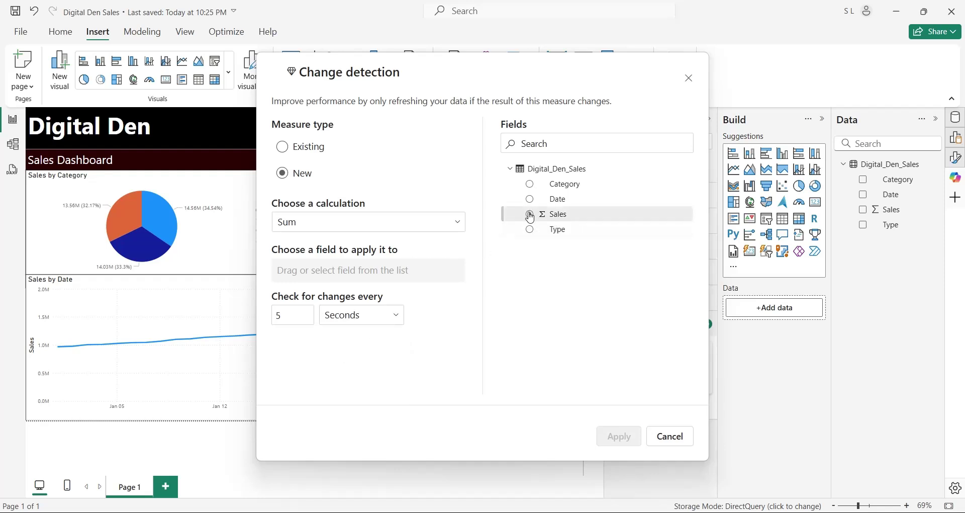
{"action": "left_click", "coordinate": [532, 218]}
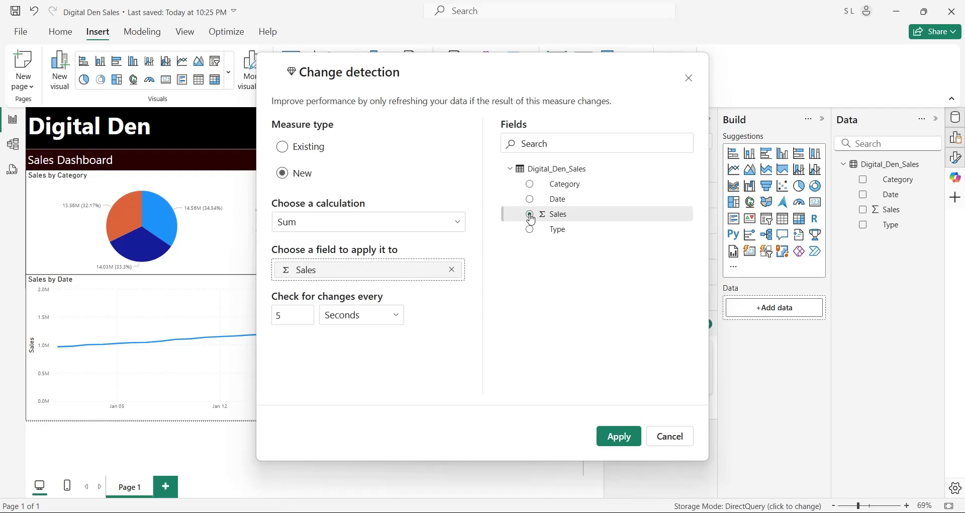
{"action": "left_click", "coordinate": [532, 220]}
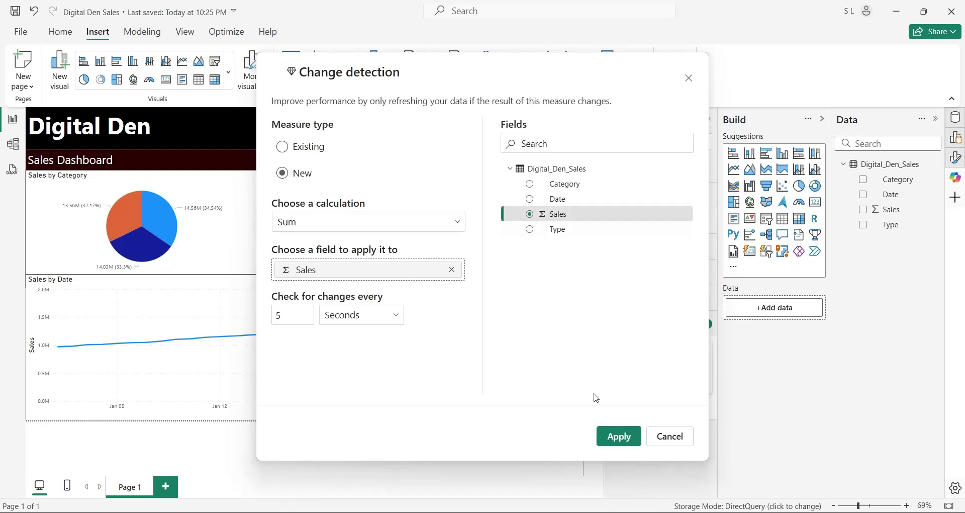
Apply the change-detection settings and widen the Data pane.
{"action": "left_click", "coordinate": [617, 436]}
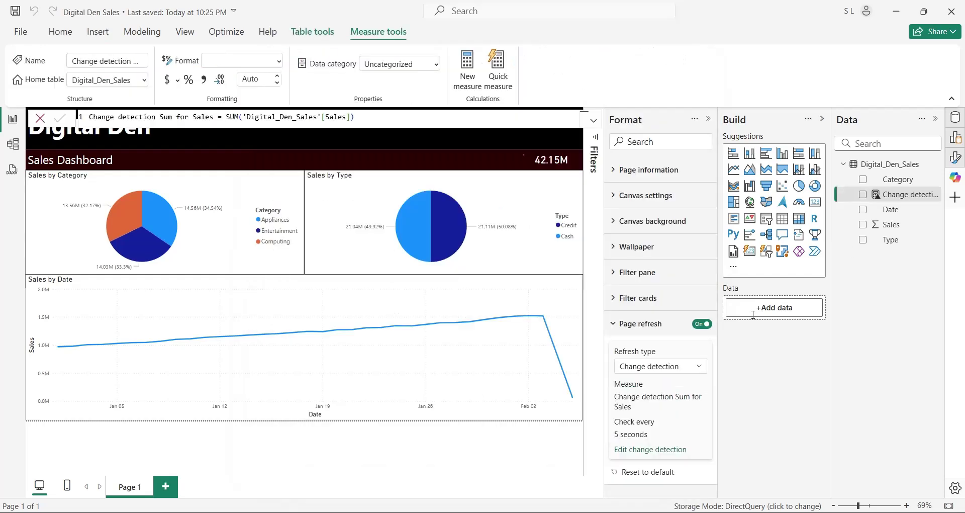
{"action": "mouse_move", "coordinate": [833, 201]}
{"action": "left_mouse_down"}
{"action": "mouse_move", "coordinate": [755, 203]}
{"action": "mouse_move", "coordinate": [836, 218]}
{"action": "left_mouse_up"}
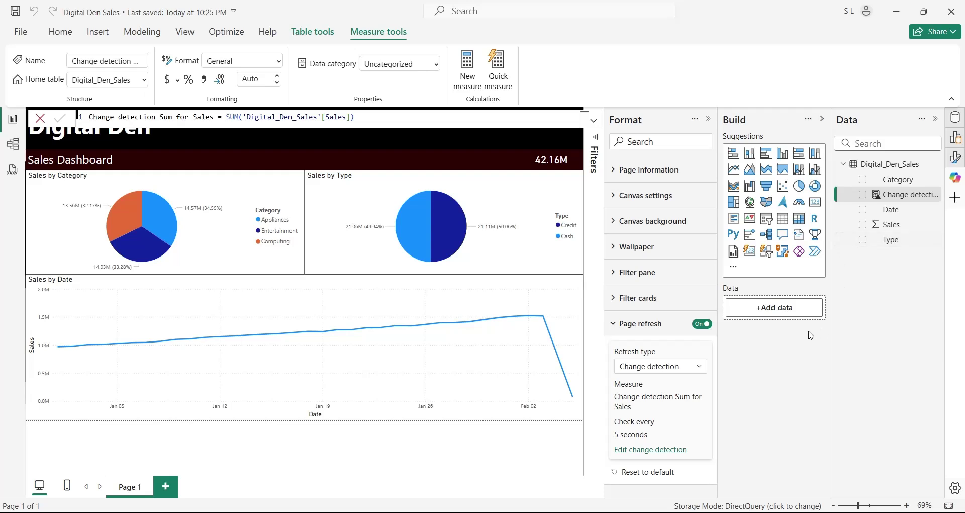
{"action": "left_click", "coordinate": [642, 324]}
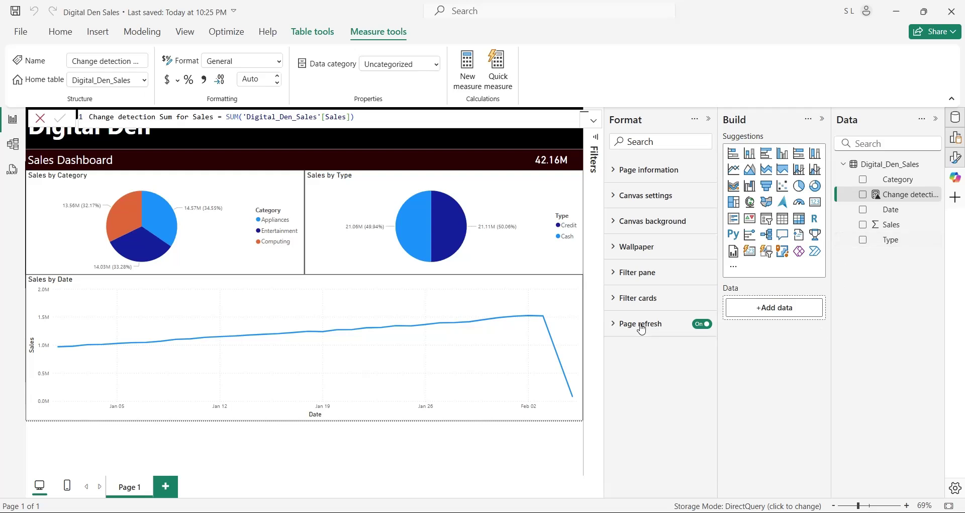
Select the Sales by Date line chart and switch to the Chrome resources page.
{"action": "left_click", "coordinate": [543, 441]}
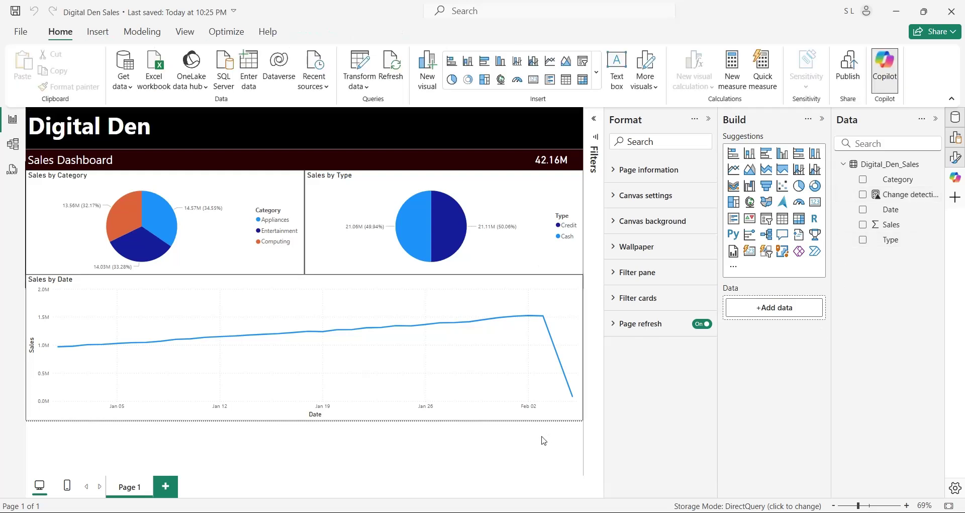
{"action": "left_click", "coordinate": [542, 417]}
{"action": "key", "text": "alt+Tab"}
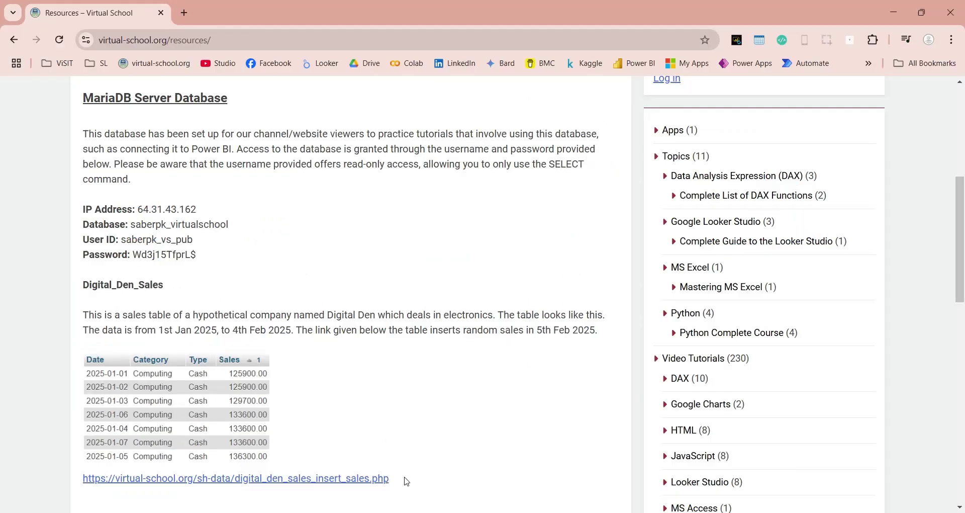
Copy the digital_den_sales_insert_sales.php link in Chrome and return to Power BI Desktop.
{"action": "left_click_drag", "start_coordinate": [396, 480], "coordinate": [84, 480]}
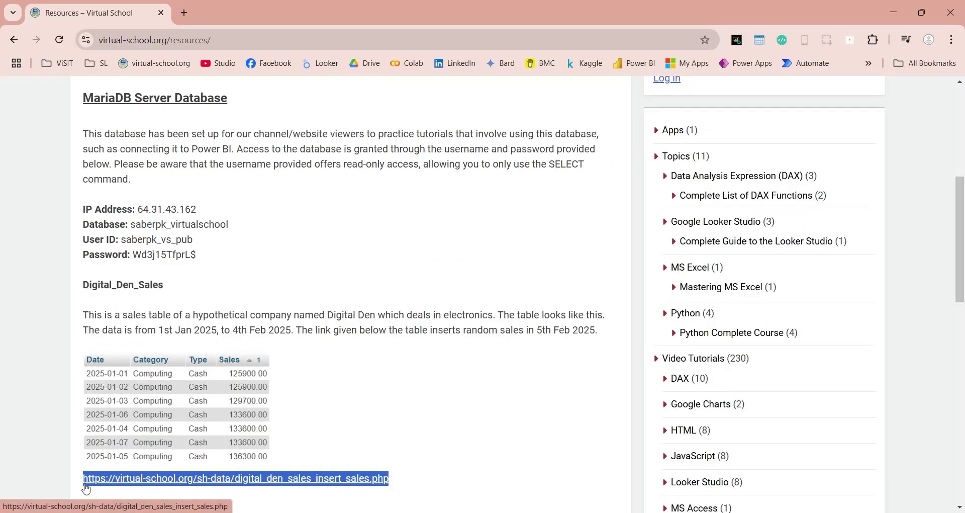
{"action": "right_click", "coordinate": [132, 478]}
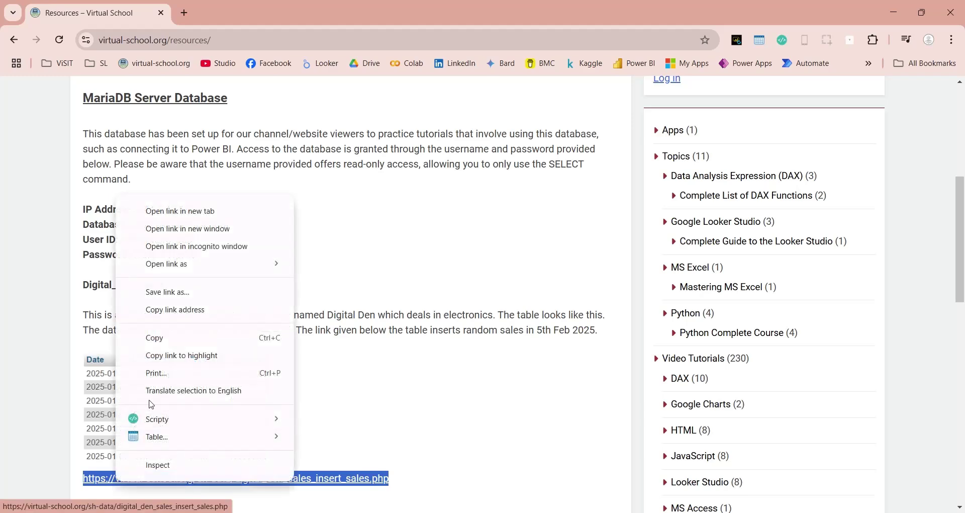
{"action": "left_click", "coordinate": [164, 342]}
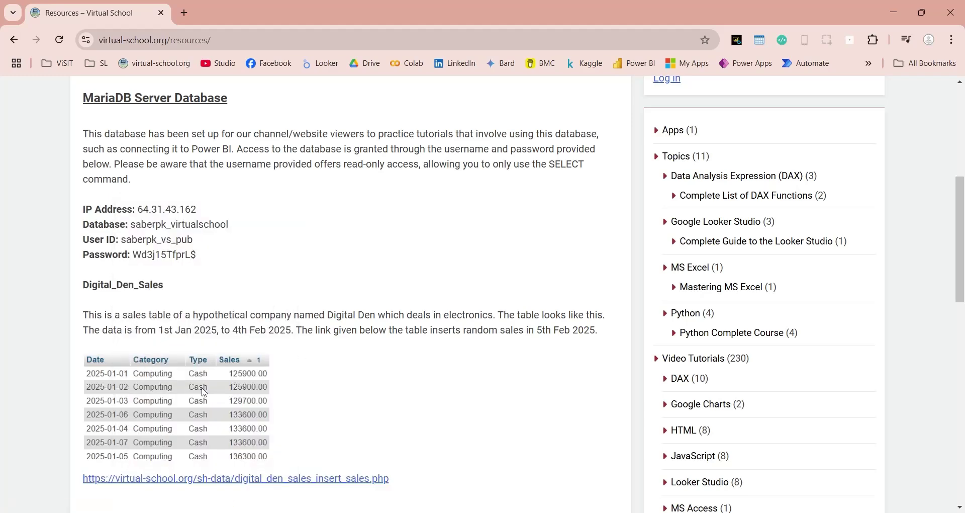
{"action": "key", "text": "alt+Tab"}
Insert a blank button and move it to the right end of the header.
{"action": "left_click", "coordinate": [98, 31]}
{"action": "left_click", "coordinate": [584, 73]}
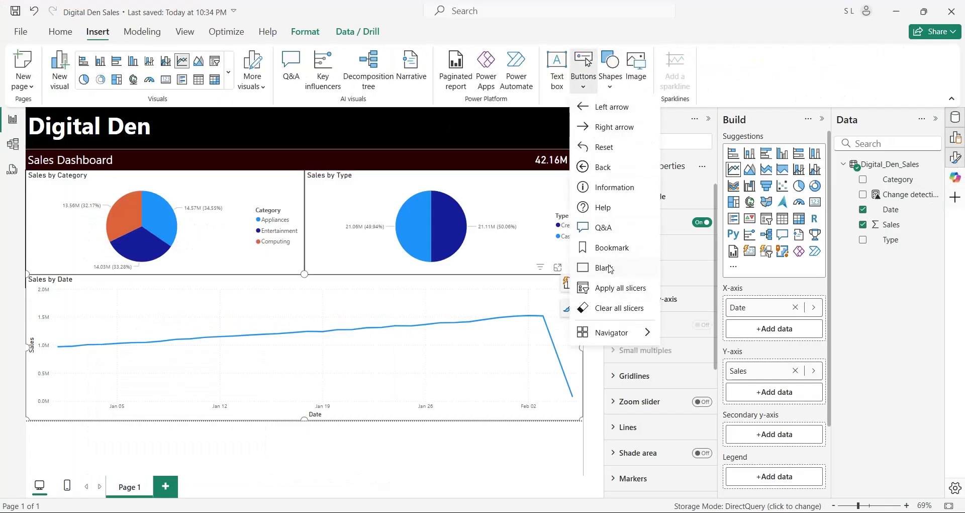
{"action": "left_click", "coordinate": [616, 268]}
{"action": "mouse_move", "coordinate": [519, 121]}
{"action": "left_mouse_down"}
{"action": "mouse_move", "coordinate": [554, 113]}
{"action": "mouse_move", "coordinate": [520, 126]}
{"action": "left_mouse_up"}
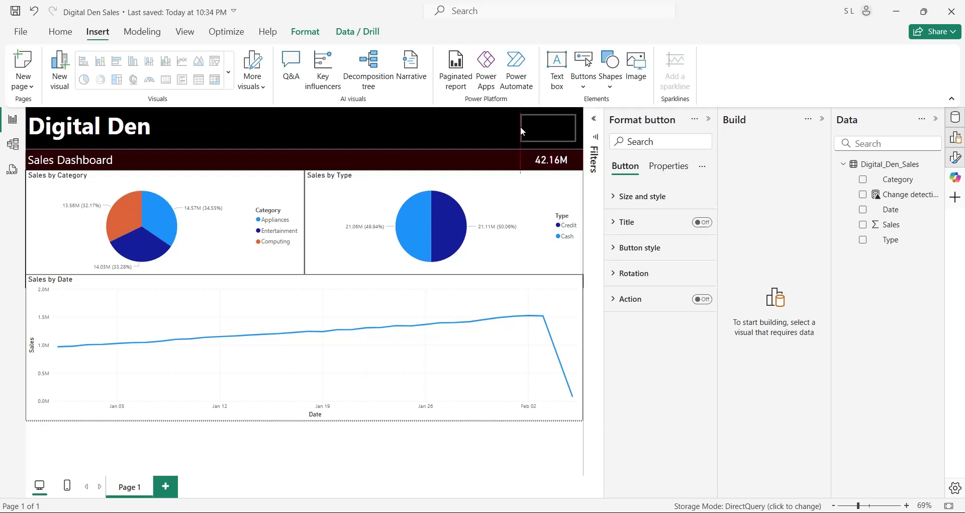
Give the button a Web URL action using the pasted insert-sales link.
{"action": "left_click", "coordinate": [632, 300]}
{"action": "left_click", "coordinate": [701, 299]}
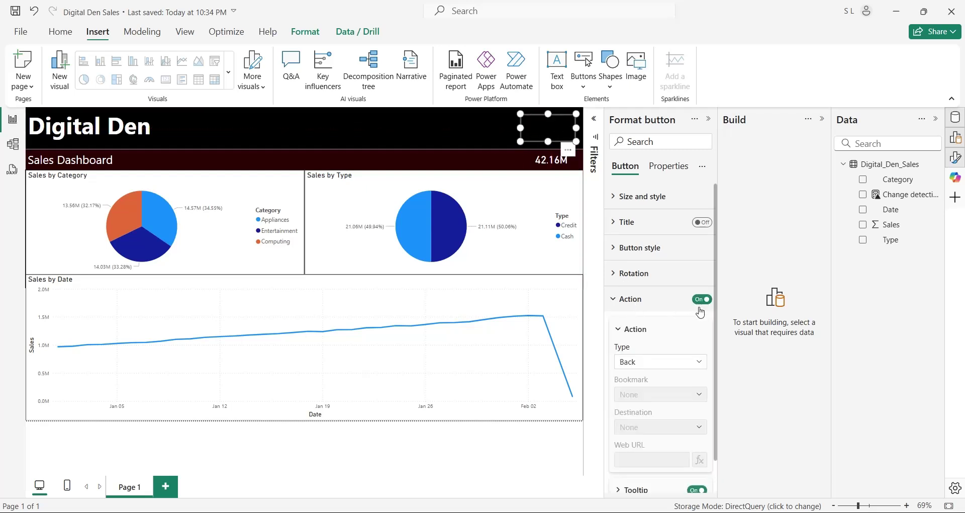
{"action": "scroll", "coordinate": [689, 321], "scroll_direction": "down", "scroll_amount": 1}
{"action": "left_click", "coordinate": [683, 327]}
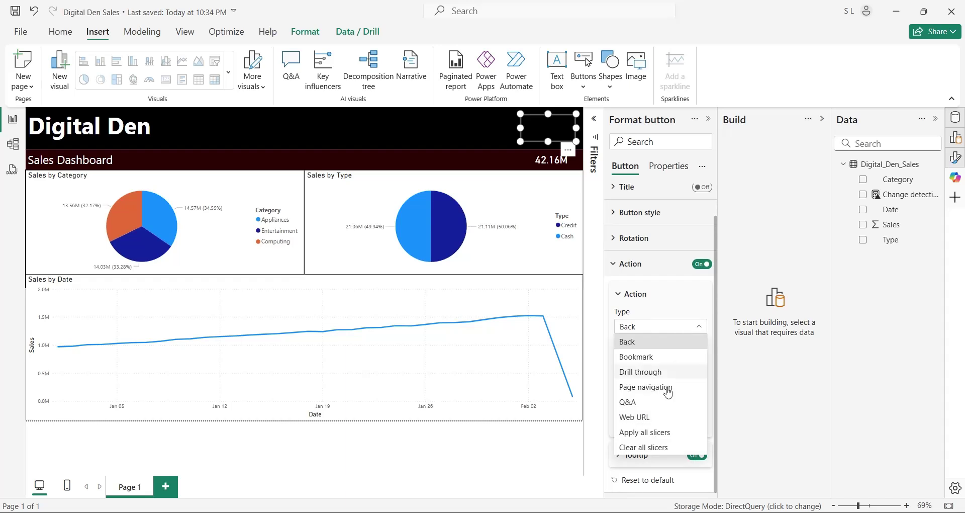
{"action": "left_click", "coordinate": [654, 417]}
{"action": "key", "text": "ctrl+v"}
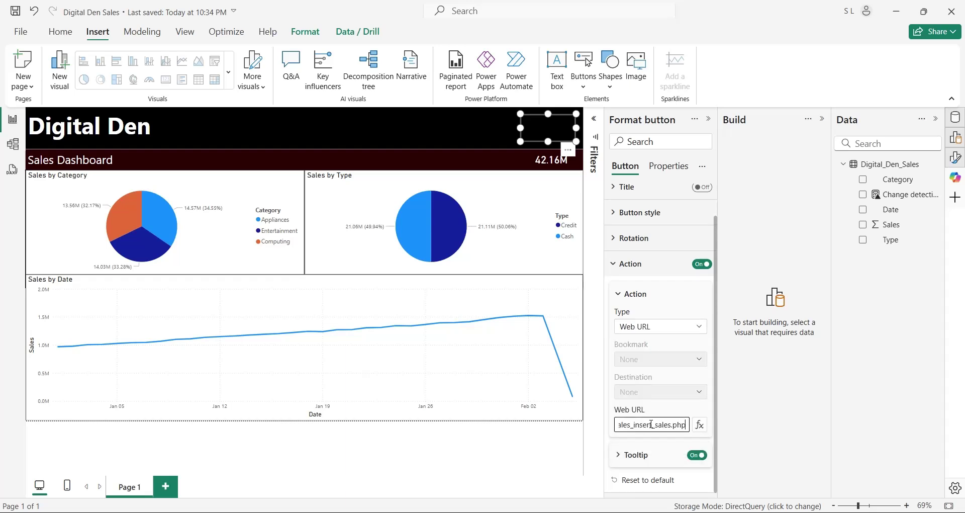
{"action": "left_click", "coordinate": [631, 296]}
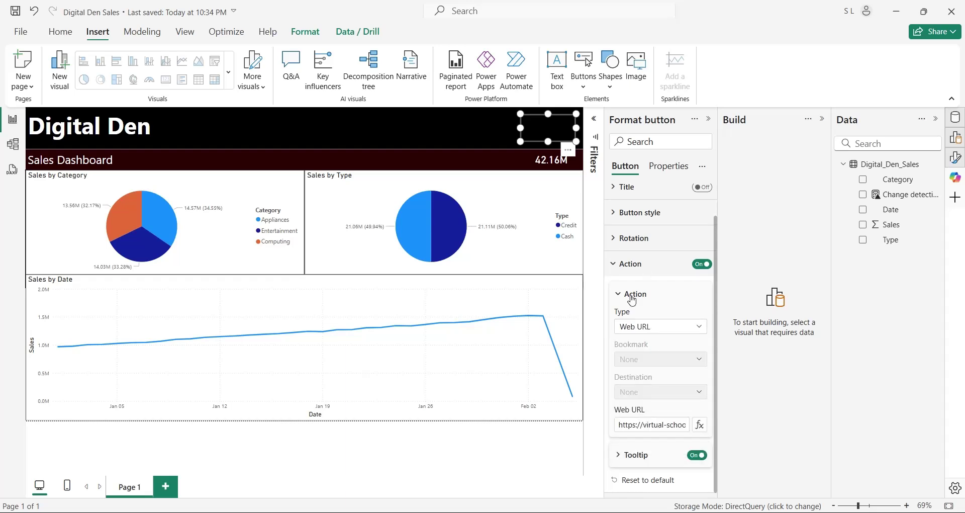
{"action": "left_click", "coordinate": [631, 299]}
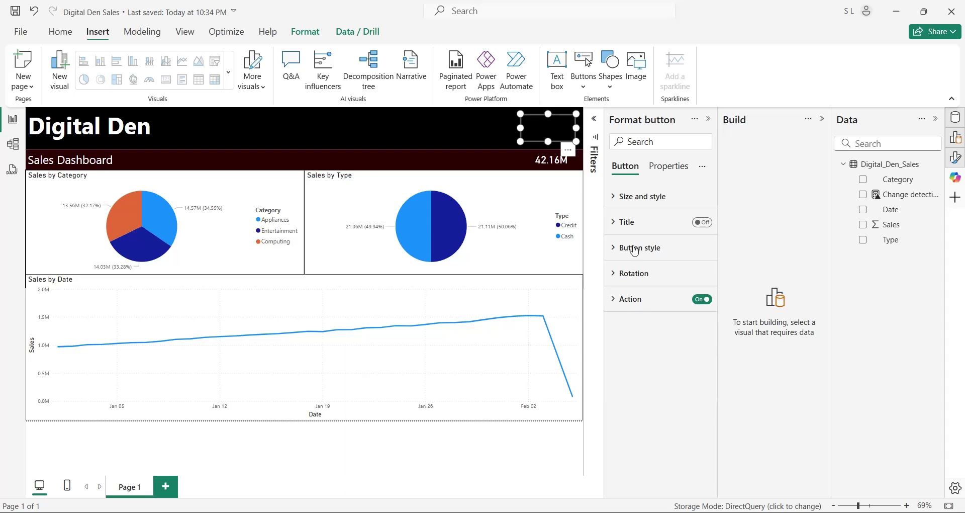
Label the button 'Insert Sales' with font size 20.
{"action": "left_click", "coordinate": [636, 248]}
{"action": "left_click", "coordinate": [628, 317]}
{"action": "left_click", "coordinate": [657, 349]}
{"action": "type", "text": "Inser"}
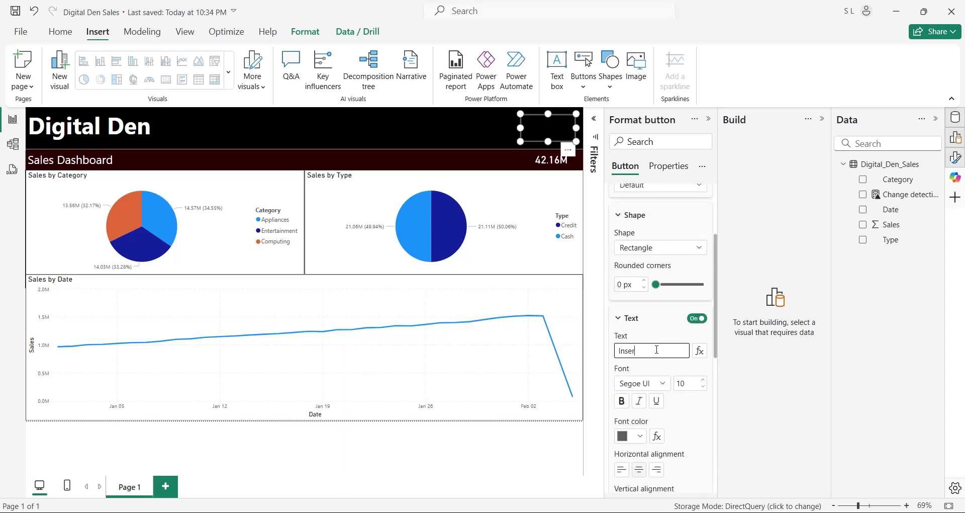
{"action": "type", "text": "t Sales"}
{"action": "double_click", "coordinate": [698, 384]}
{"action": "type", "text": "20"}
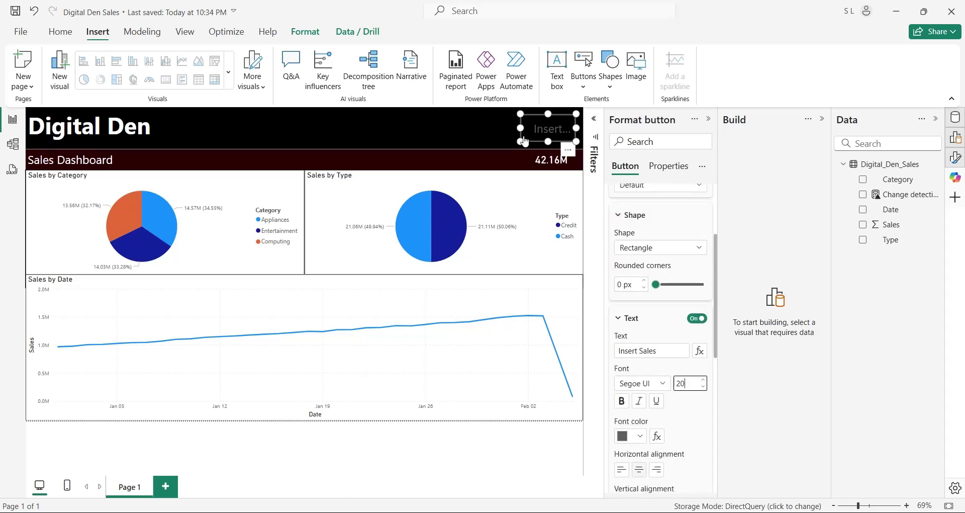
{"action": "left_click", "coordinate": [635, 318]}
{"action": "left_click", "coordinate": [647, 218]}
{"action": "scroll", "coordinate": [649, 217], "scroll_direction": "up", "scroll_amount": 5}
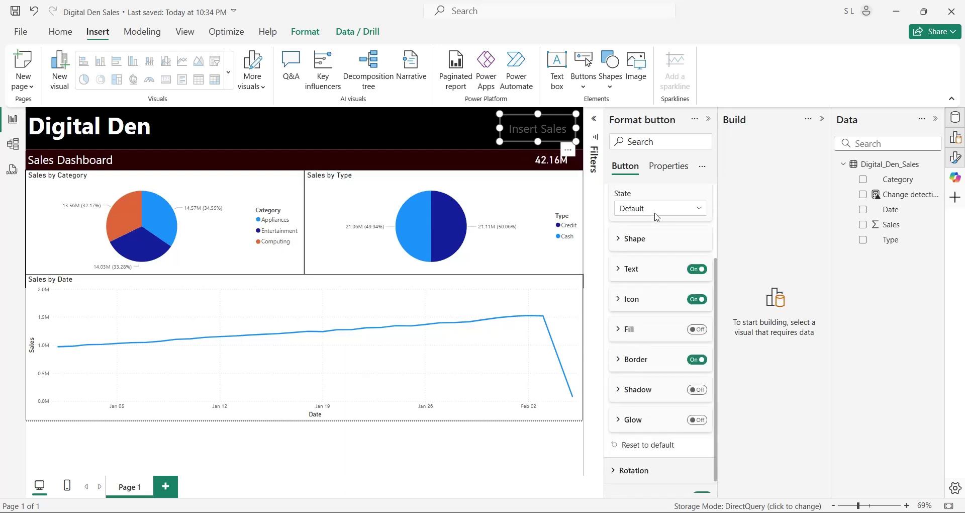
{"action": "left_click", "coordinate": [636, 248]}
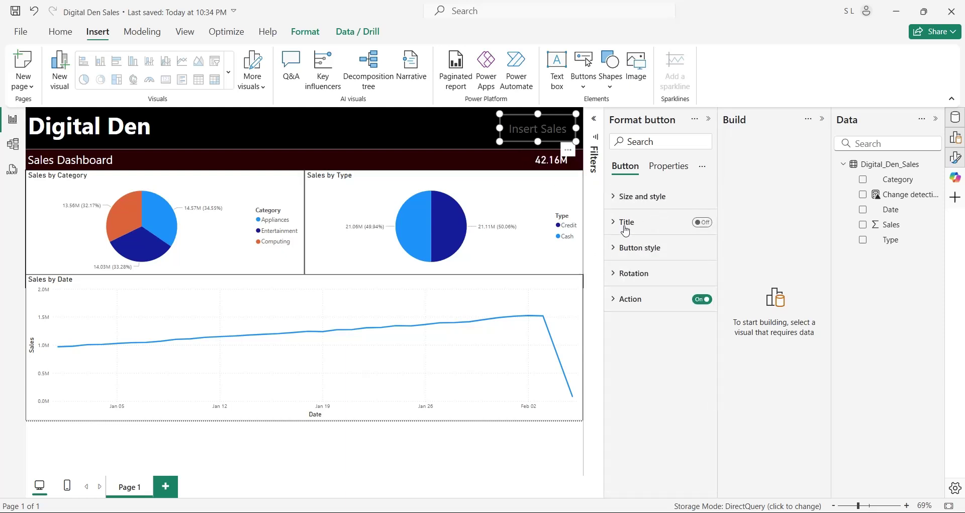
{"action": "left_click", "coordinate": [511, 437]}
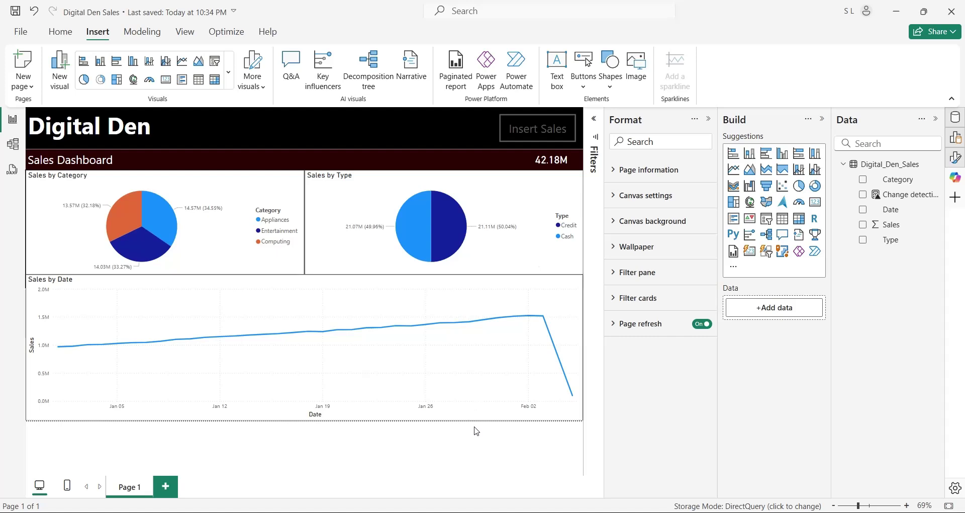
Follow the Insert Sales link, then return from the browser to the refreshed report.
{"action": "left_click", "coordinate": [535, 132], "text": "ctrl"}
{"action": "left_click", "coordinate": [904, 18]}
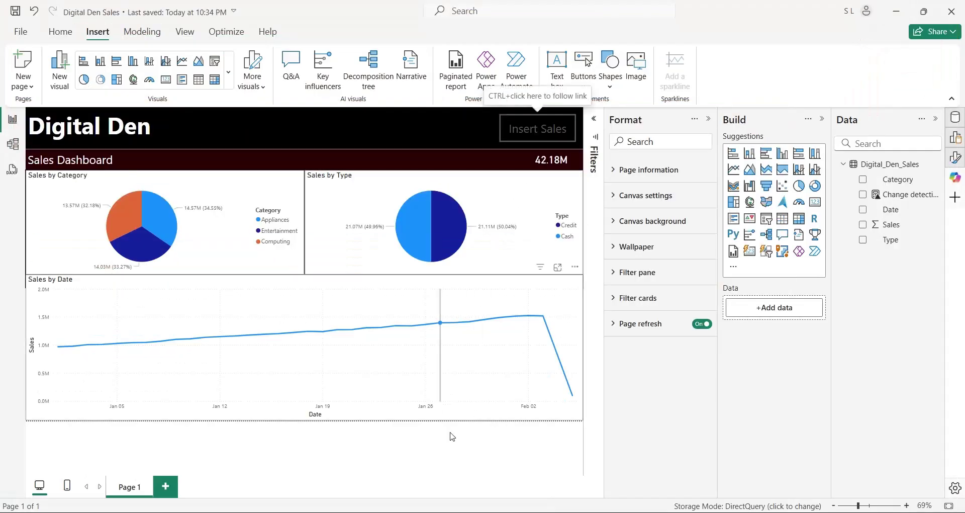